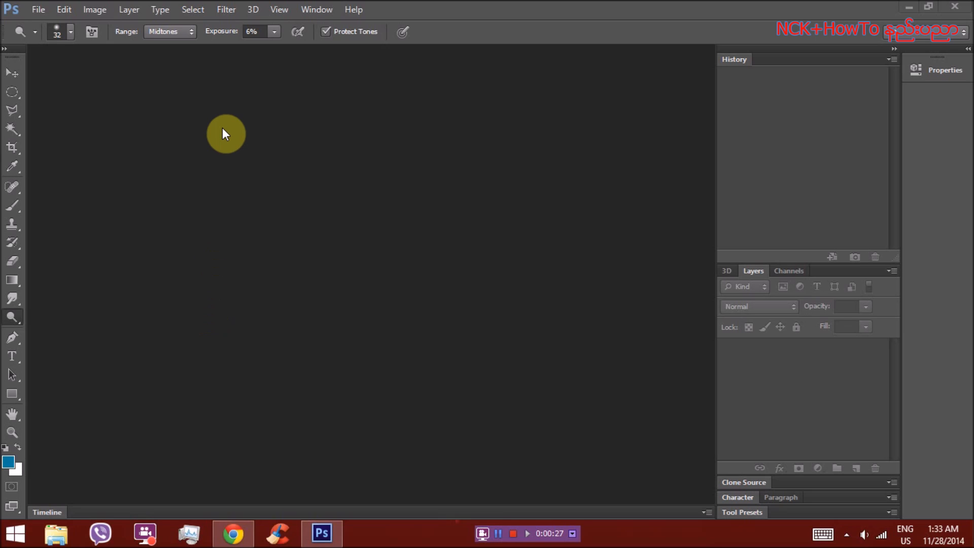
Step: Open the image kkk from the Desktop and display it at 100%
click(41, 13)
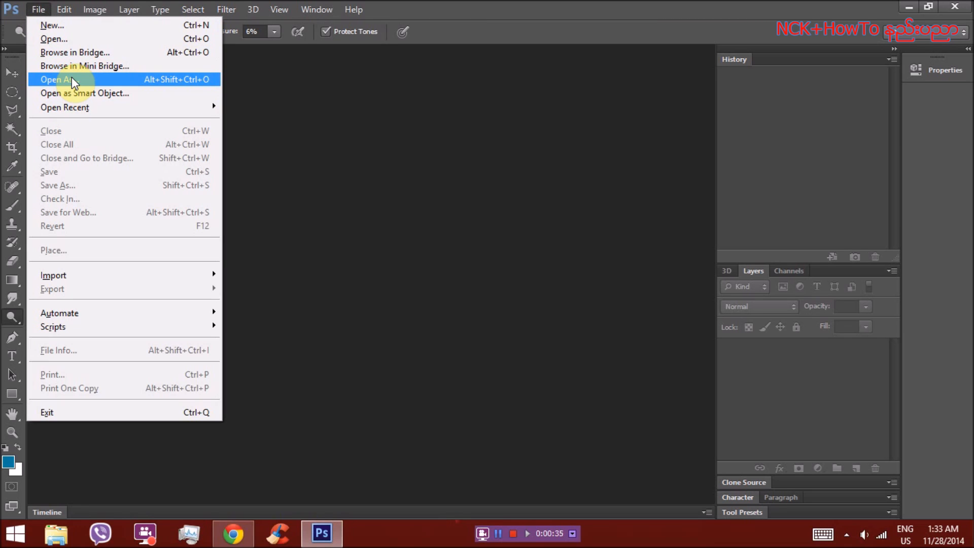
click(83, 36)
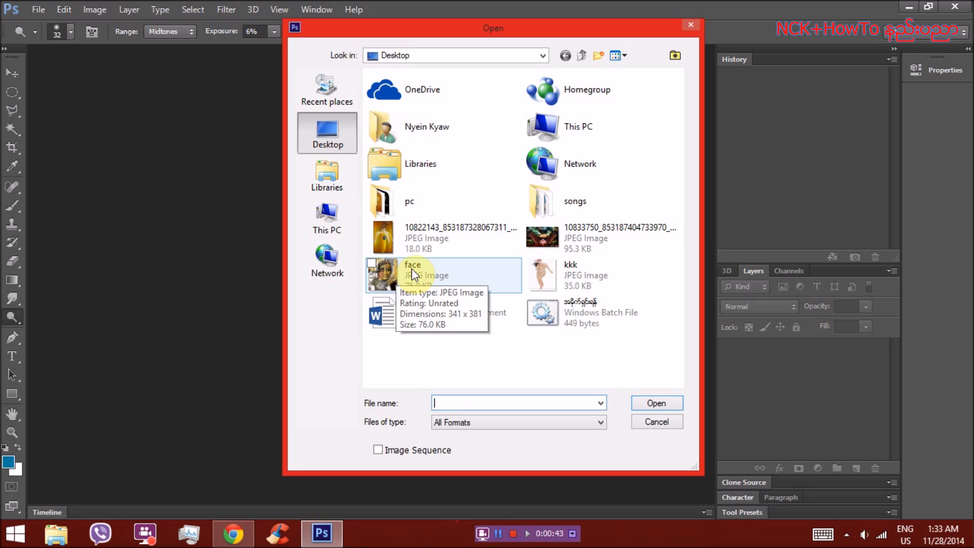
double_click(573, 277)
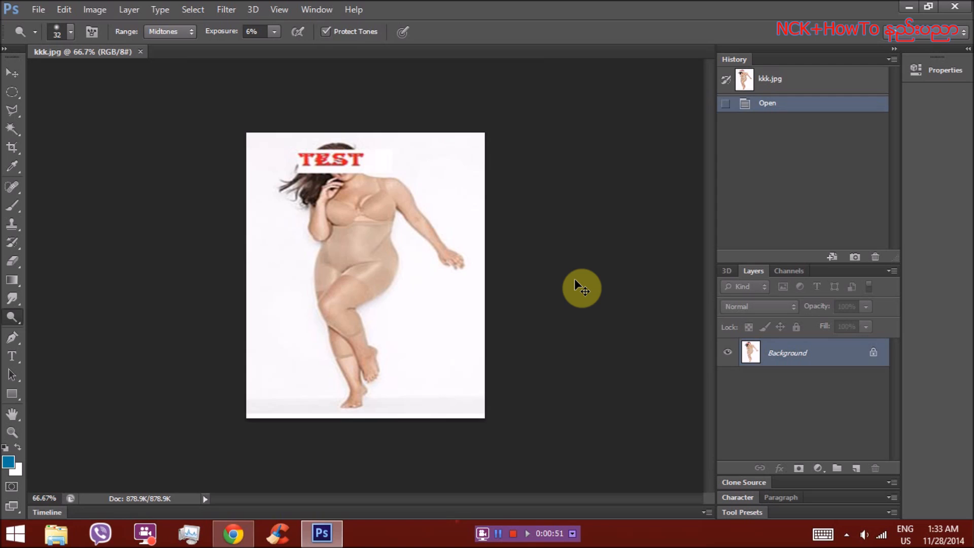
key(ctrl+plus)
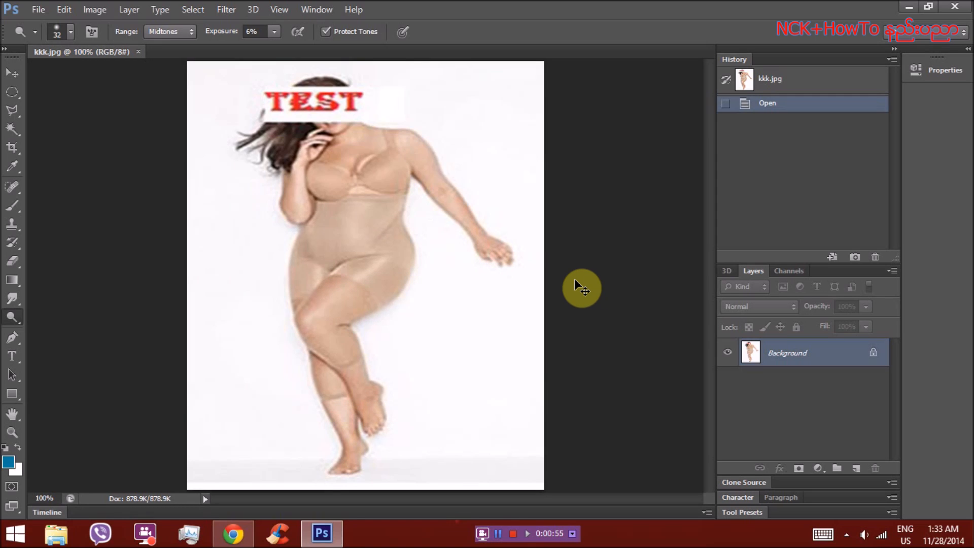
key(ctrl+minus)
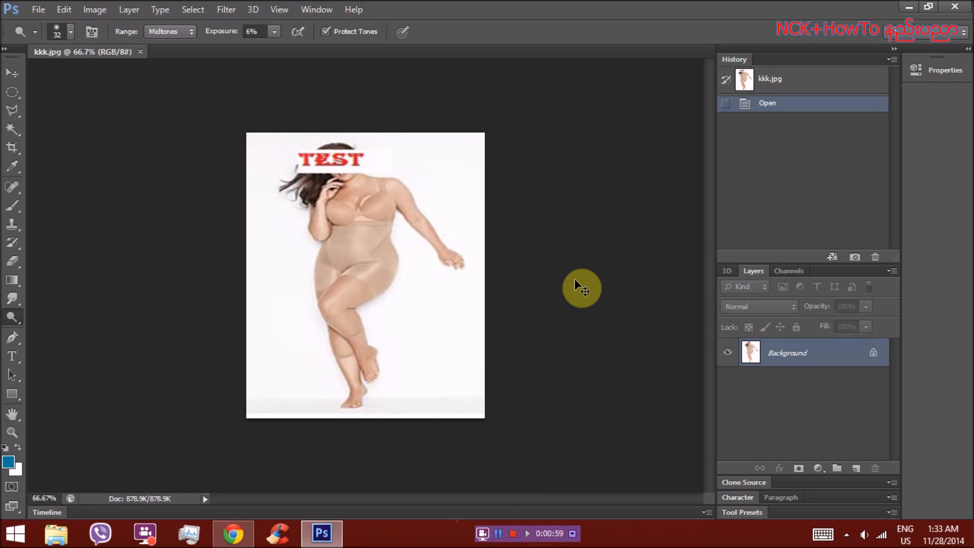
key(ctrl+plus)
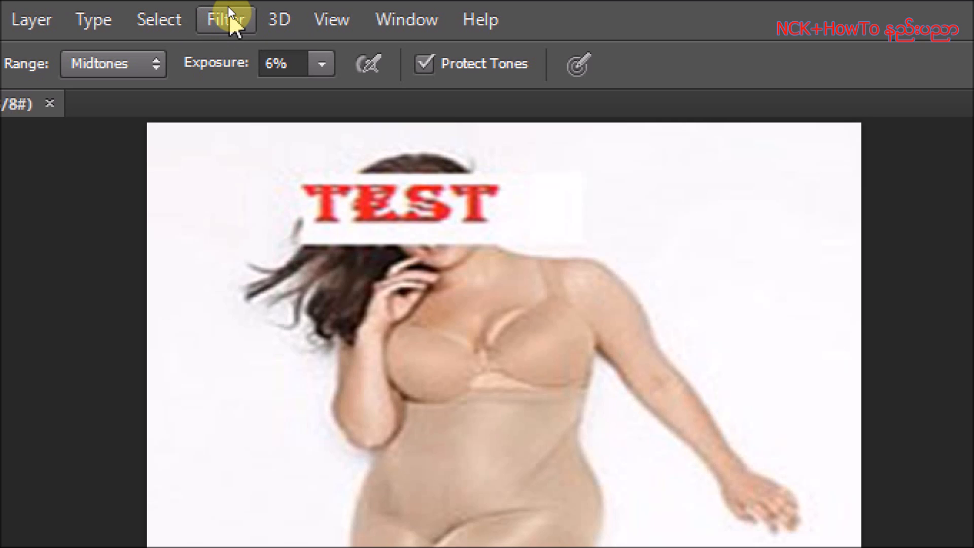
Step: Open the Liquify filter and set the brush size to 50 and the brush pressure to 51
click(228, 7)
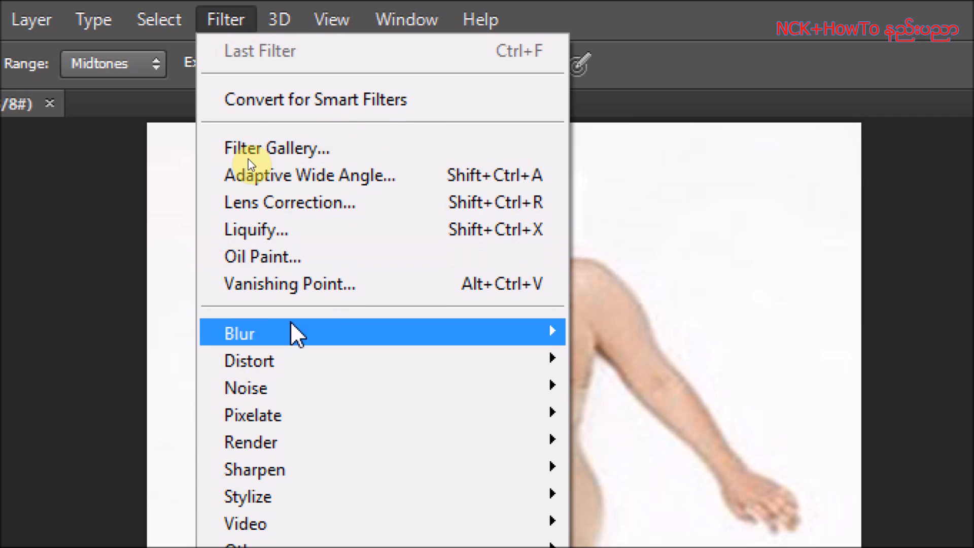
click(241, 227)
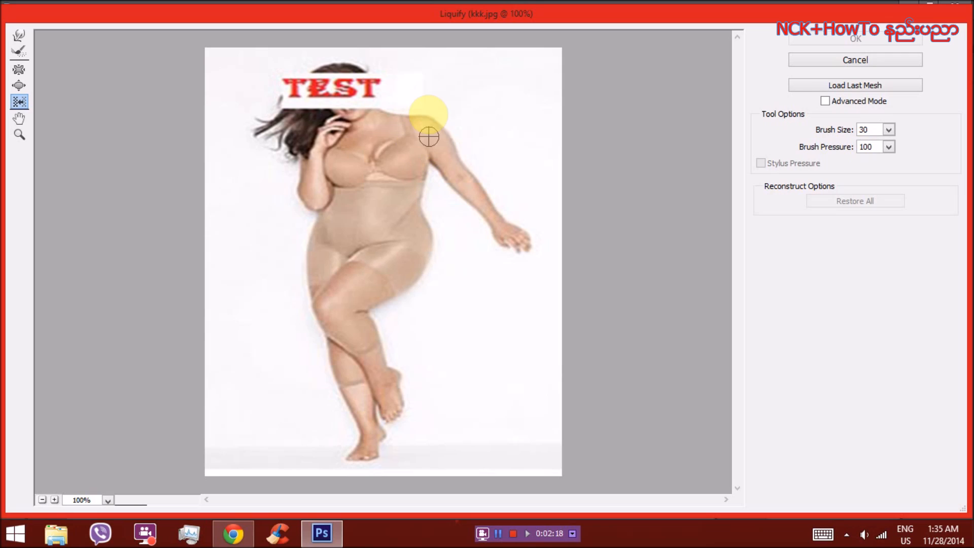
mouse_move(438, 120)
mouse_down()
mouse_move(419, 215)
mouse_move(443, 162)
mouse_up()
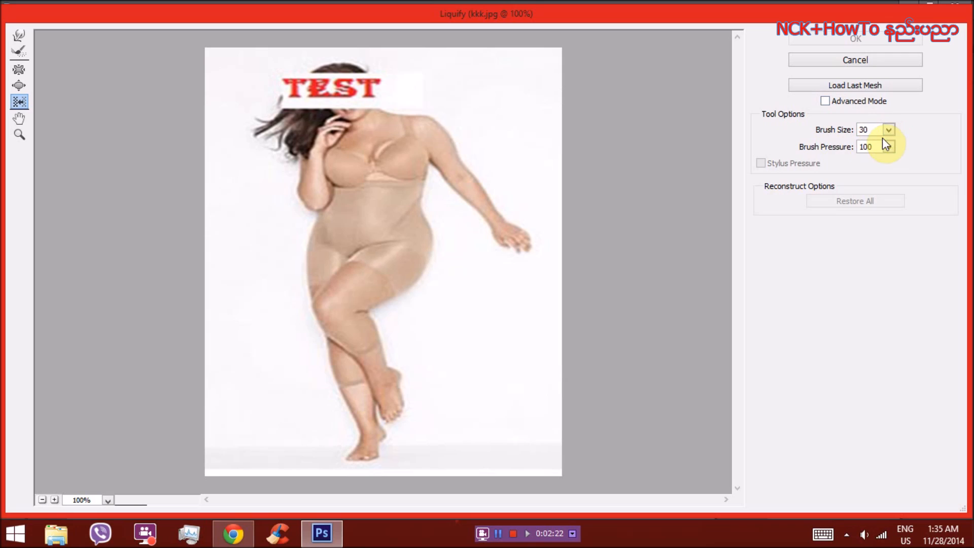
click(872, 128)
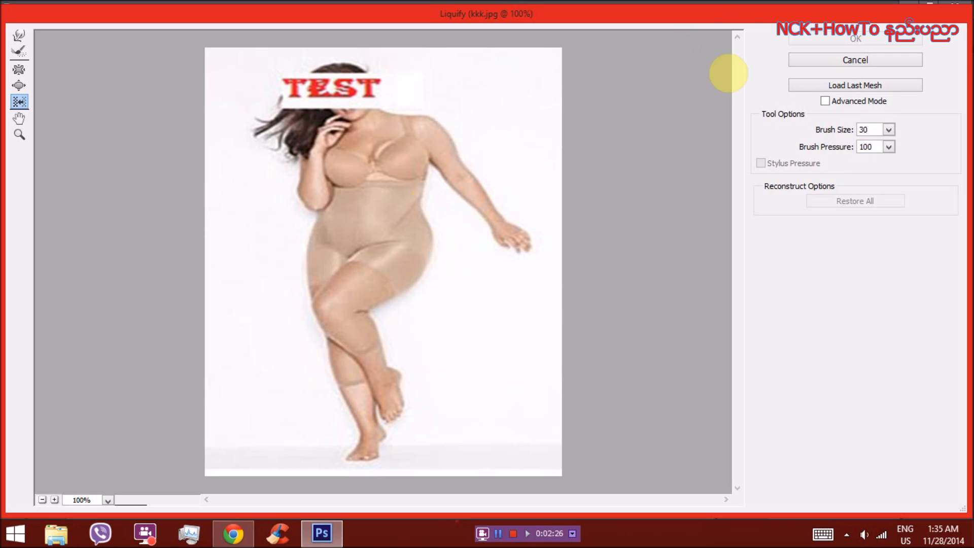
click(888, 130)
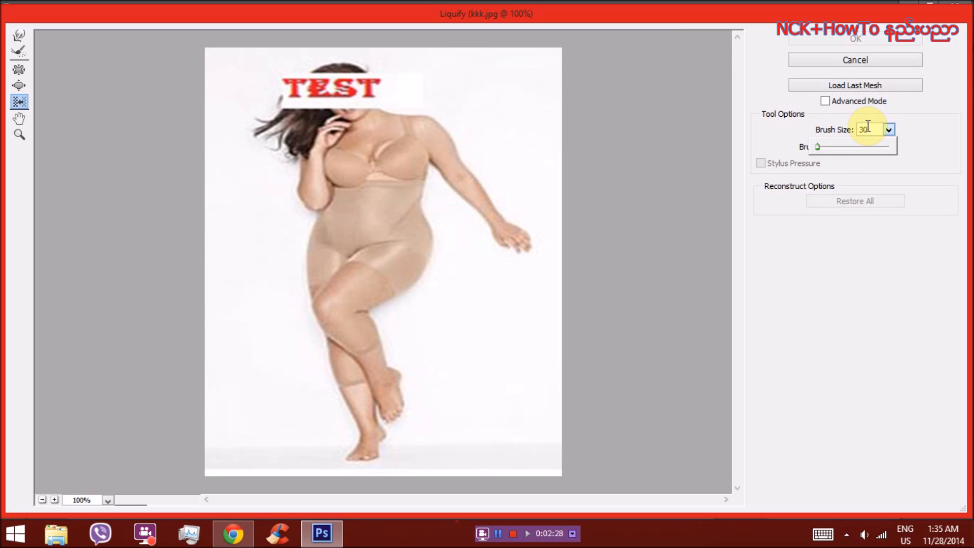
click(868, 127)
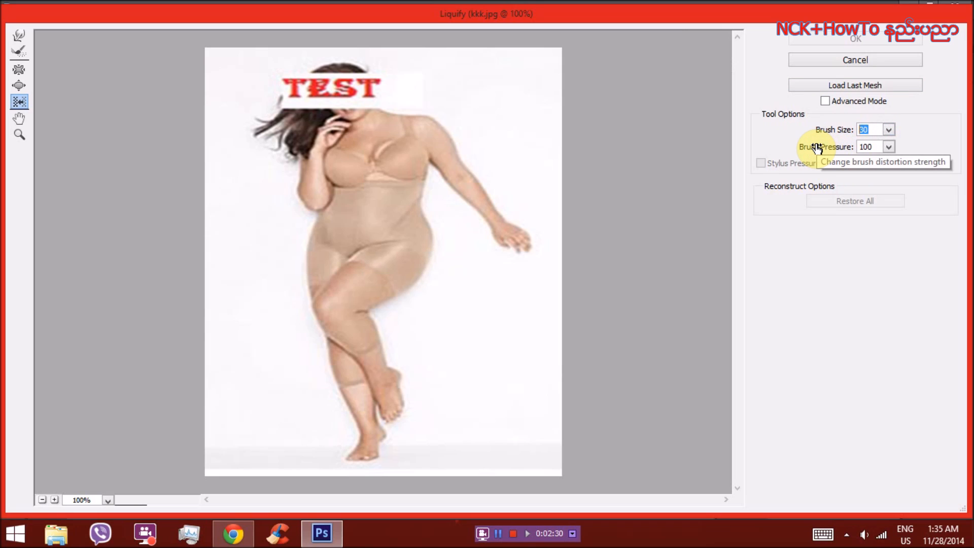
text(50)
drag(422, 232, 424, 205)
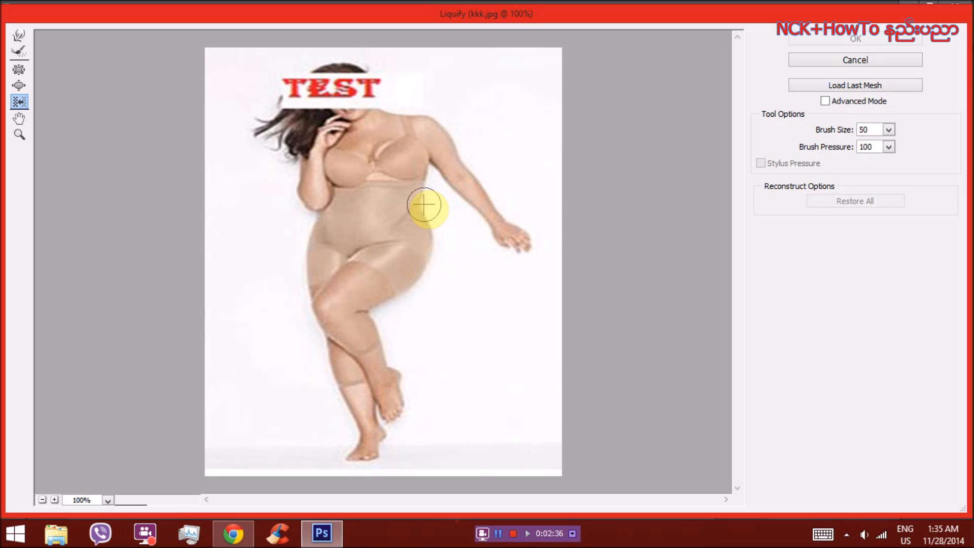
click(889, 148)
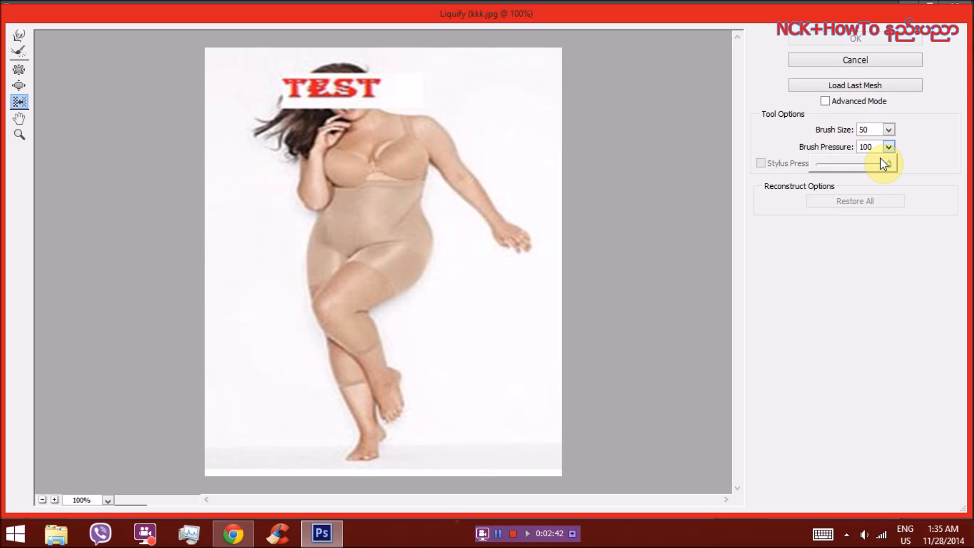
drag(891, 166, 856, 183)
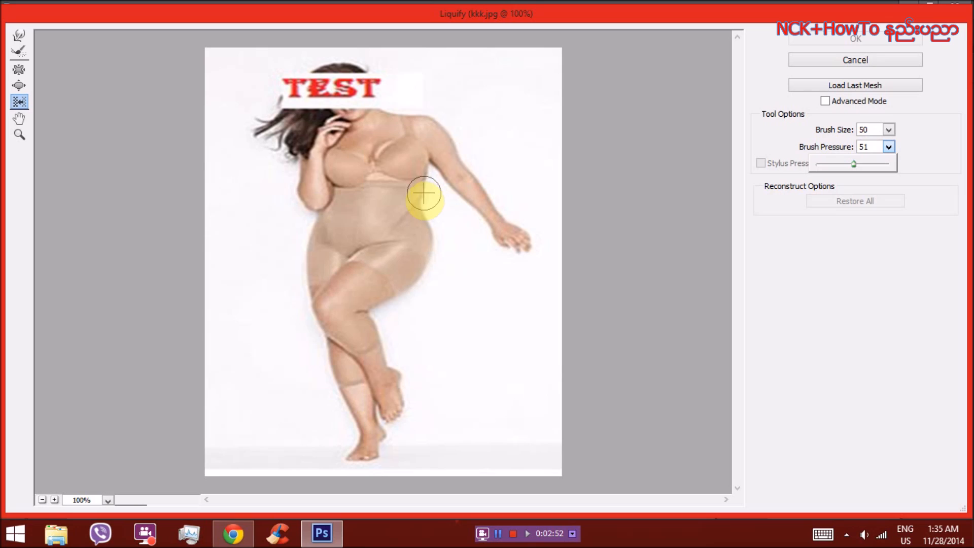
Step: Push the figure's waist, shoulder, hip and thigh contours inward with the Forward Warp tool
click(19, 37)
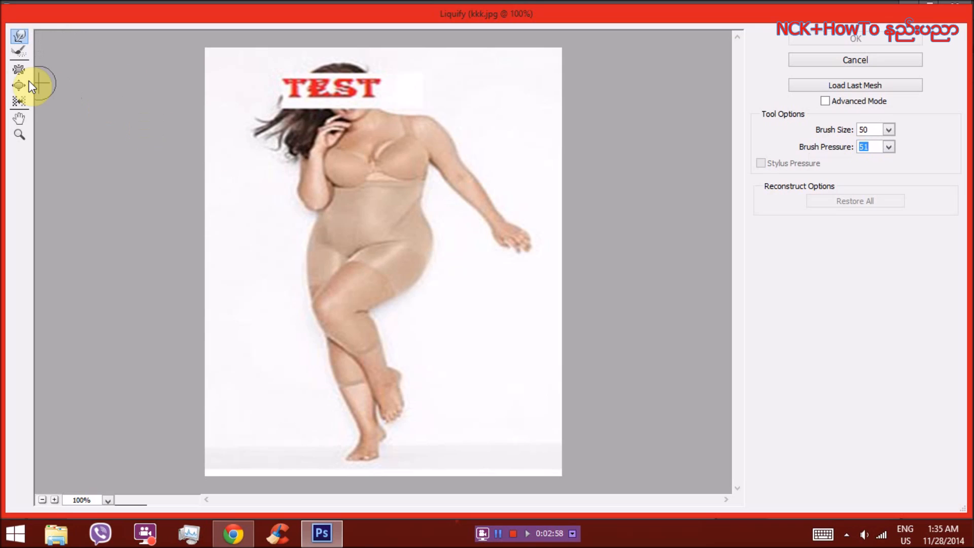
click(18, 71)
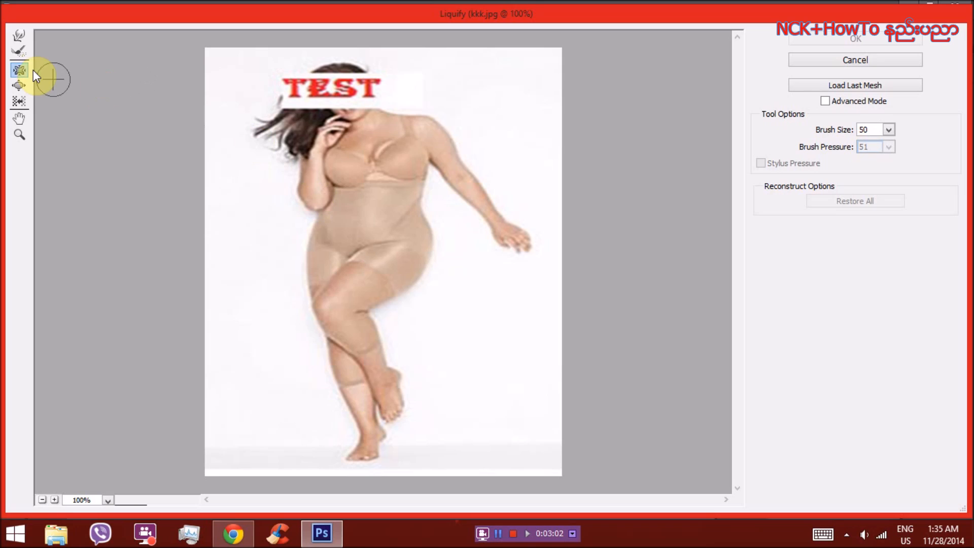
click(24, 35)
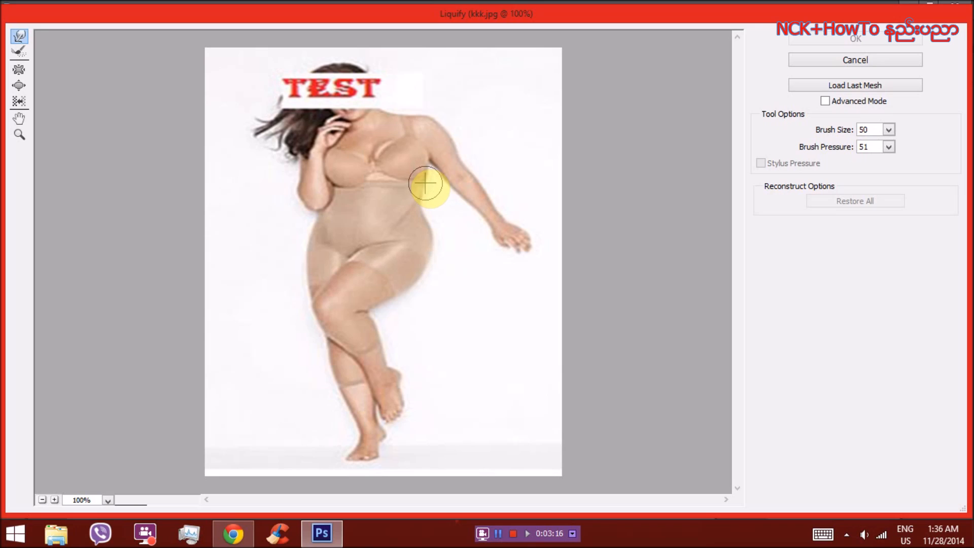
mouse_move(419, 189)
mouse_down()
mouse_move(434, 203)
mouse_move(417, 199)
mouse_move(421, 213)
mouse_move(446, 218)
mouse_move(425, 188)
mouse_move(437, 238)
mouse_move(422, 205)
mouse_move(428, 174)
mouse_move(421, 203)
mouse_up()
drag(432, 109, 429, 110)
drag(305, 251, 307, 255)
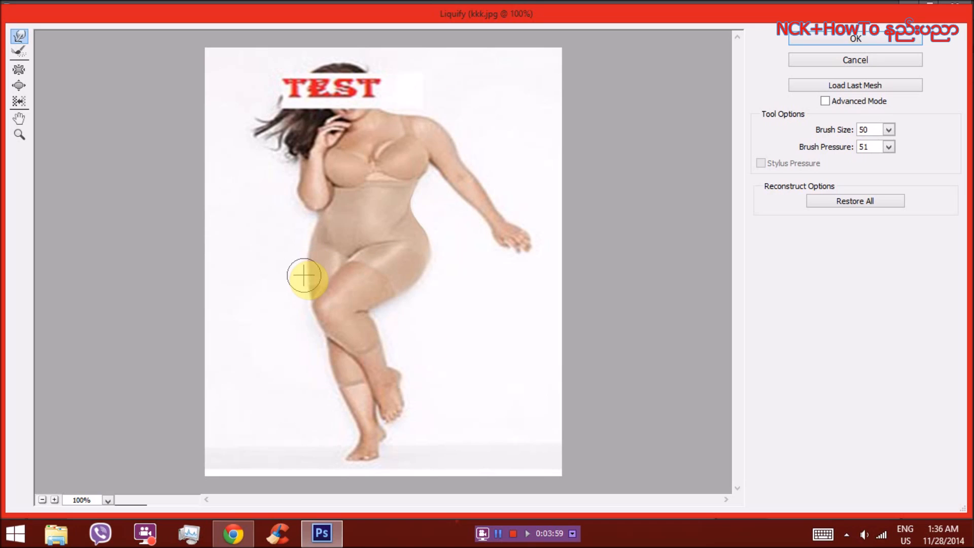
drag(410, 292, 406, 289)
drag(438, 254, 435, 254)
mouse_move(368, 260)
mouse_down()
mouse_move(328, 300)
mouse_move(339, 274)
mouse_up()
drag(376, 320, 369, 316)
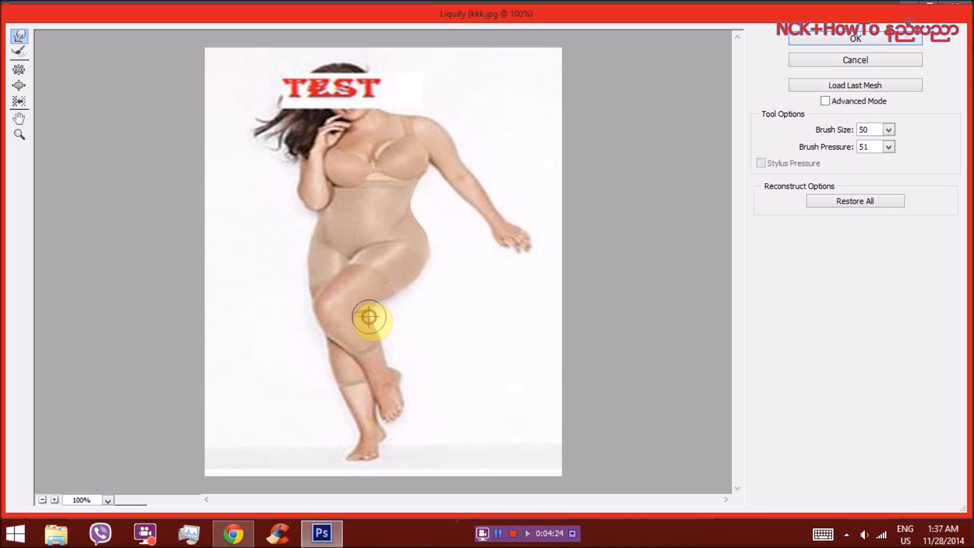
Step: Set the brush pressure to 100 and slim the lower leg below the bent knee with the Forward Warp tool
click(888, 148)
drag(854, 167, 892, 168)
drag(379, 330, 371, 327)
drag(337, 371, 350, 421)
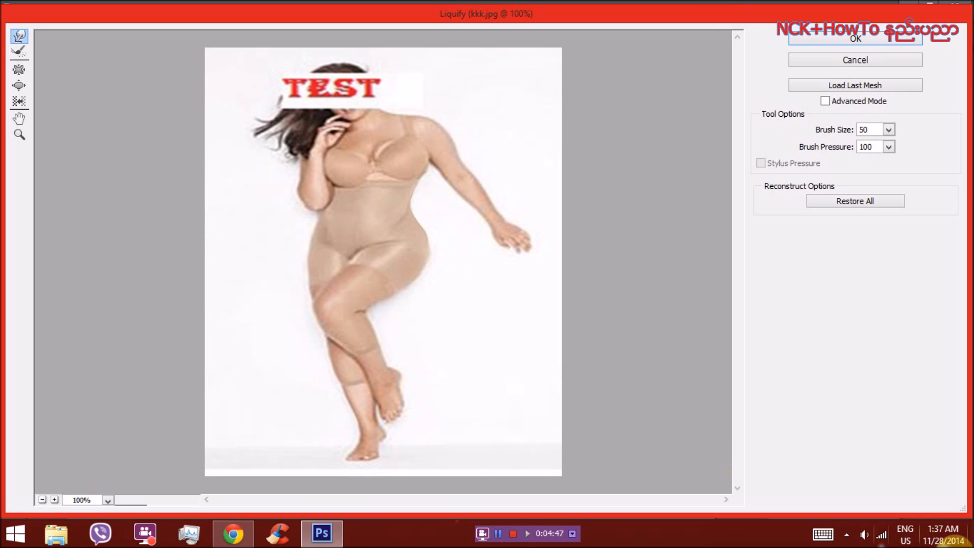
Step: Nudge the edges of the waist and hips inward on both sides of the body with the Forward Warp tool
drag(314, 223, 317, 214)
drag(310, 239, 303, 262)
drag(297, 287, 300, 287)
drag(434, 226, 431, 227)
drag(446, 252, 443, 252)
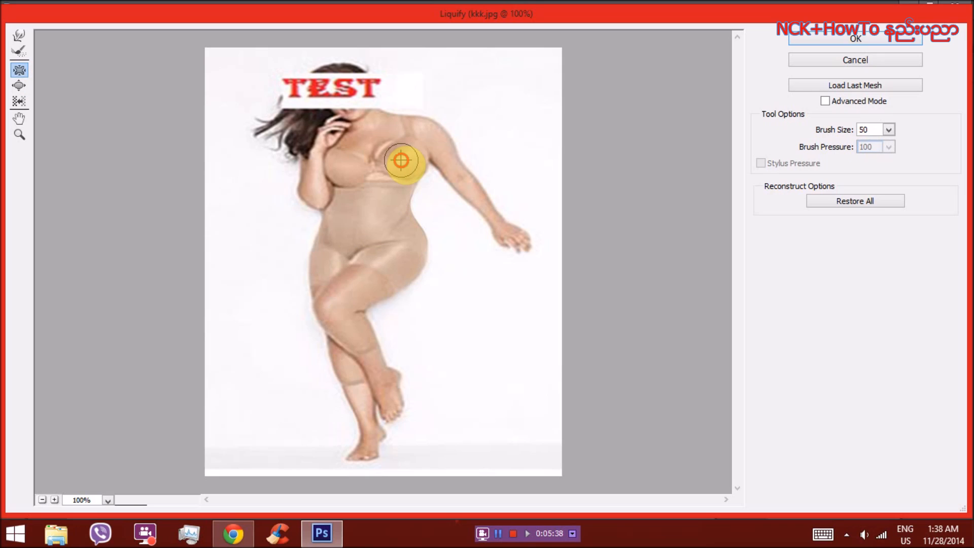
Step: Shrink the waist and hip below the outstretched arm with the Pucker tool
click(410, 207)
mouse_move(409, 203)
mouse_down()
mouse_move(428, 258)
mouse_move(366, 315)
mouse_move(324, 268)
mouse_move(332, 220)
mouse_move(314, 187)
mouse_move(416, 151)
mouse_move(422, 125)
mouse_move(464, 184)
mouse_move(453, 156)
mouse_move(490, 196)
mouse_move(407, 136)
mouse_move(424, 163)
mouse_move(415, 183)
mouse_move(419, 173)
mouse_move(350, 194)
mouse_move(337, 178)
mouse_move(334, 168)
mouse_move(384, 183)
mouse_move(422, 262)
mouse_move(568, 296)
mouse_up()
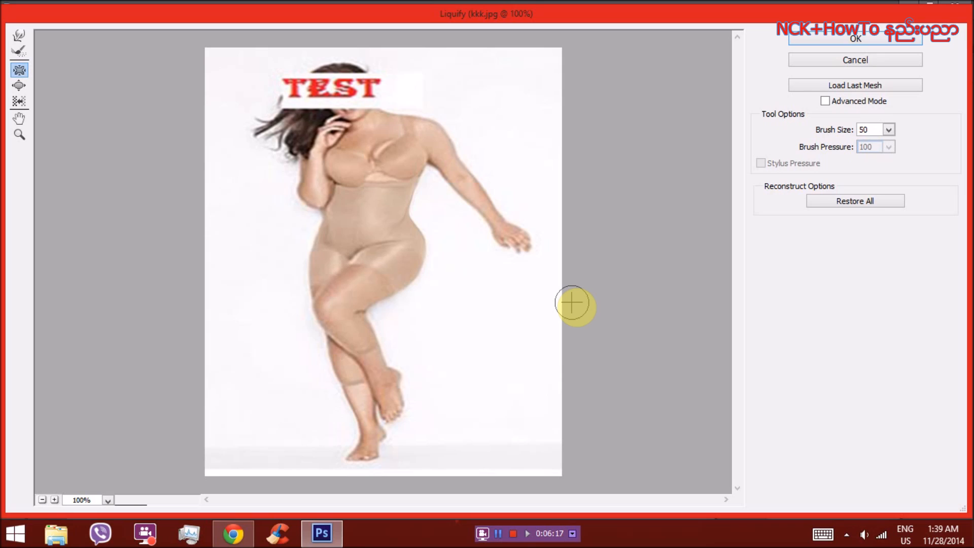
mouse_move(572, 303)
mouse_down()
mouse_move(528, 348)
mouse_move(451, 307)
mouse_move(418, 244)
mouse_up()
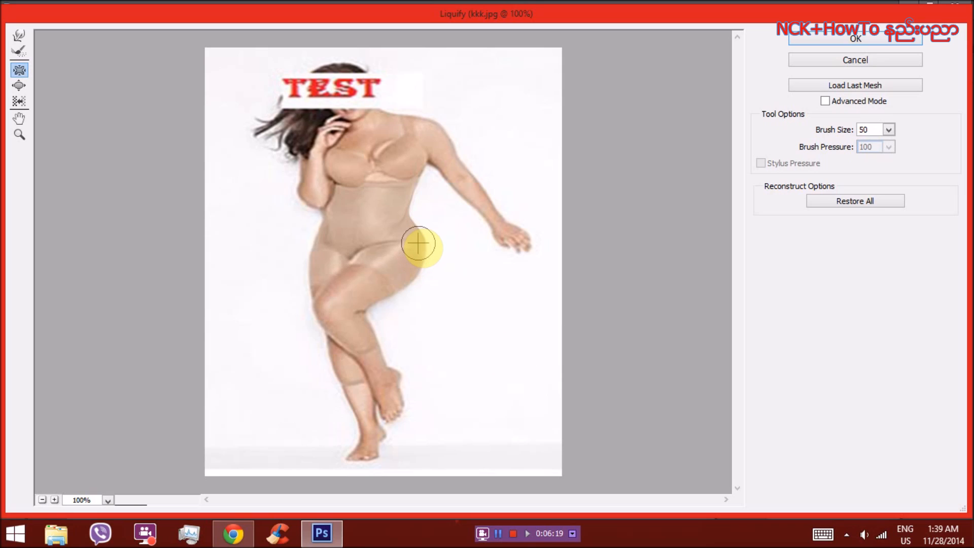
Step: Enlarge the bent knee and the leg just below it with the Bloat tool at brush size 50
click(18, 87)
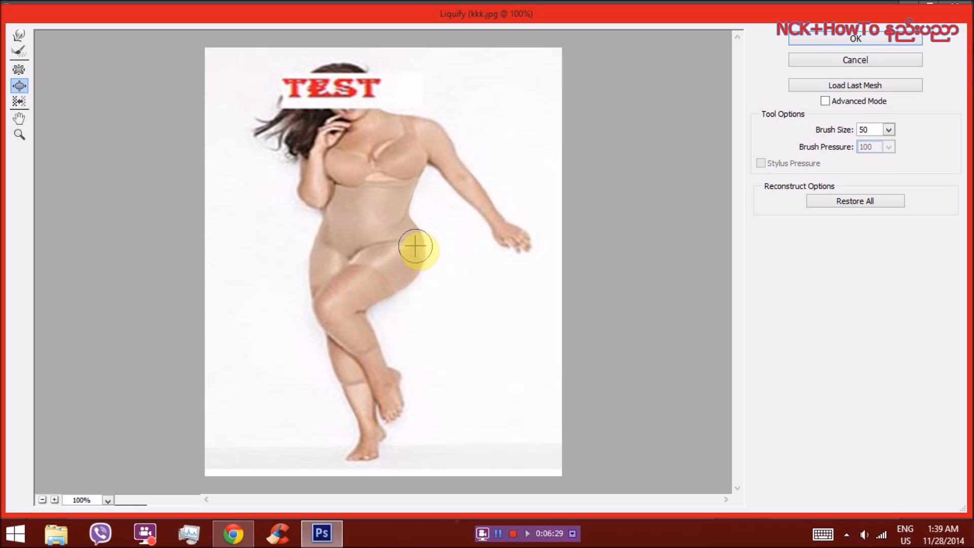
drag(333, 329, 331, 306)
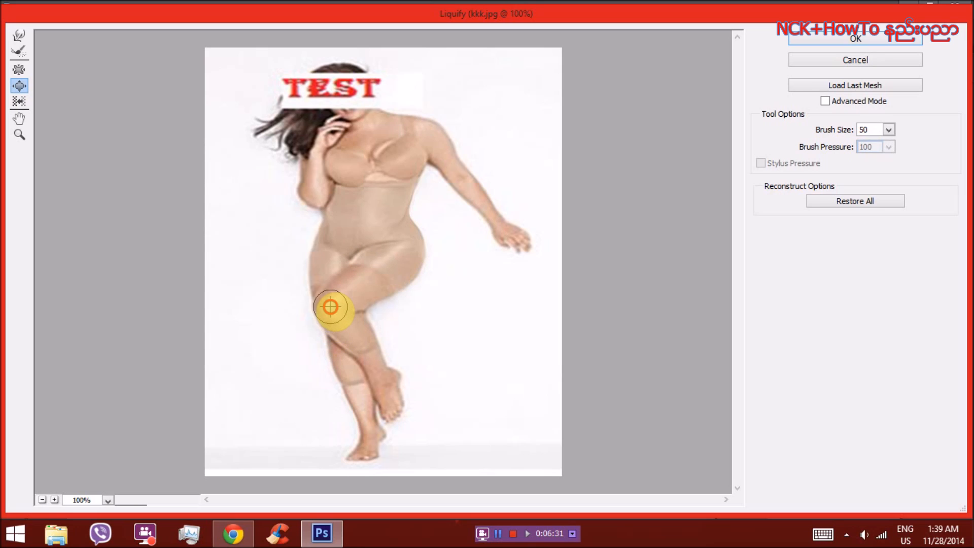
mouse_move(330, 308)
mouse_down()
mouse_move(353, 309)
mouse_move(371, 347)
mouse_move(357, 371)
mouse_up()
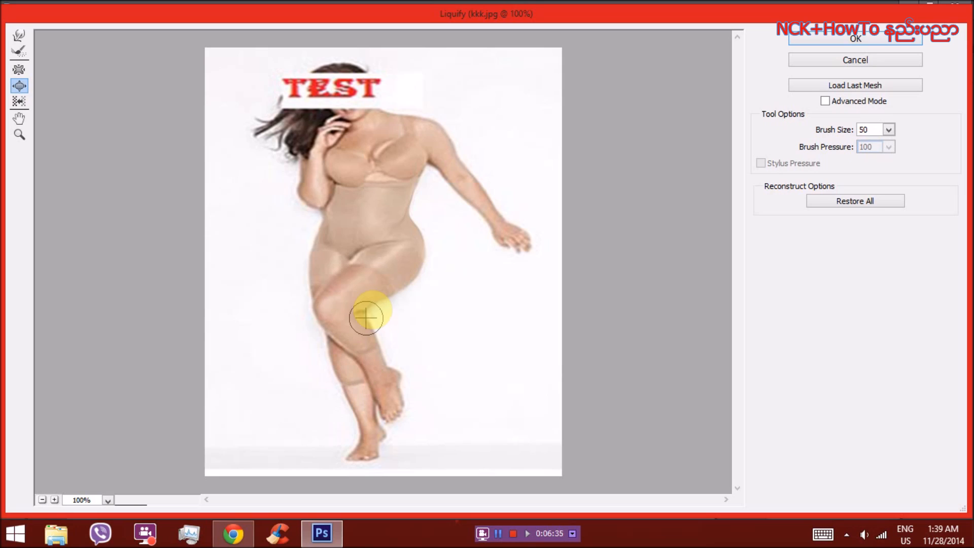
Step: Examine the reshaped torso, hips and legs up close at 200%
click(24, 121)
drag(381, 211, 381, 211)
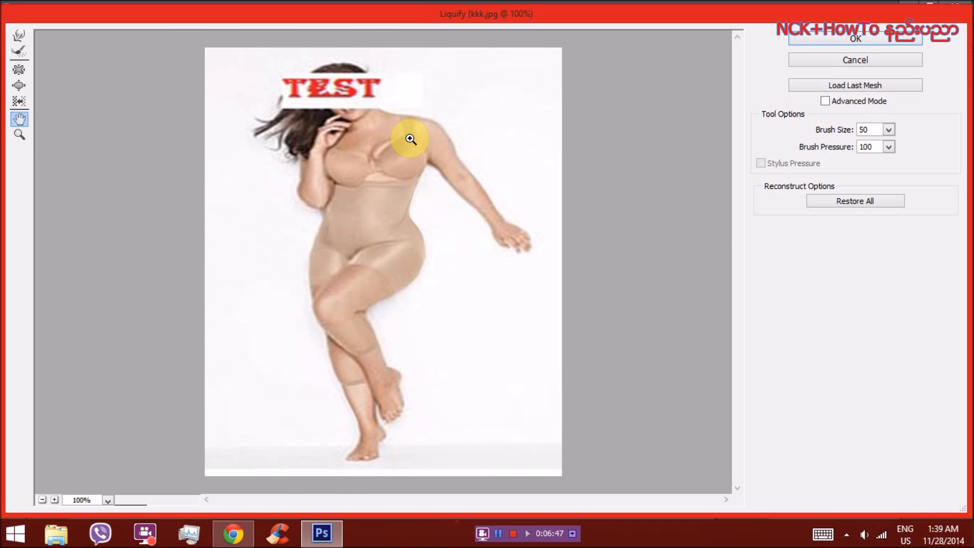
key(ctrl+plus)
drag(410, 139, 419, 332)
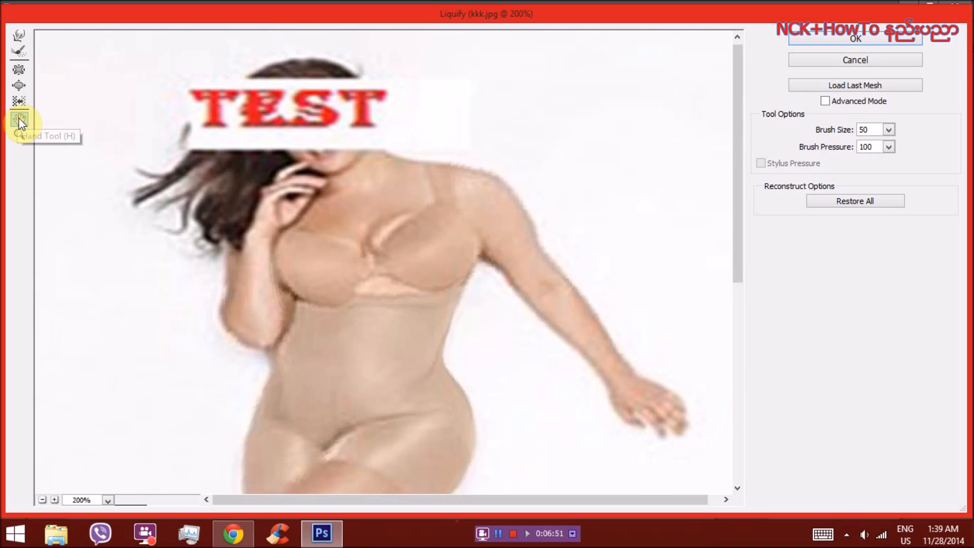
mouse_move(325, 300)
mouse_down()
mouse_move(333, 125)
mouse_move(339, 143)
mouse_up()
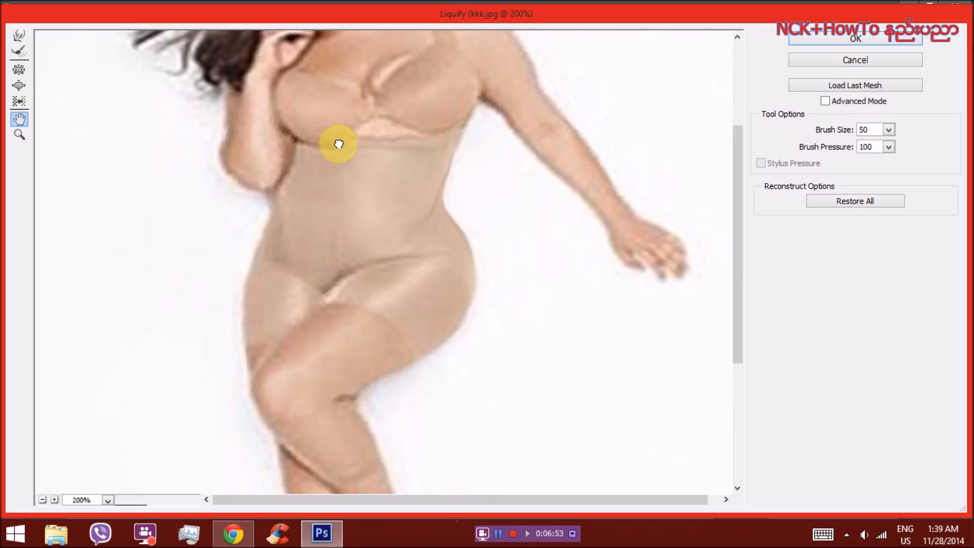
key(ctrl+minus)
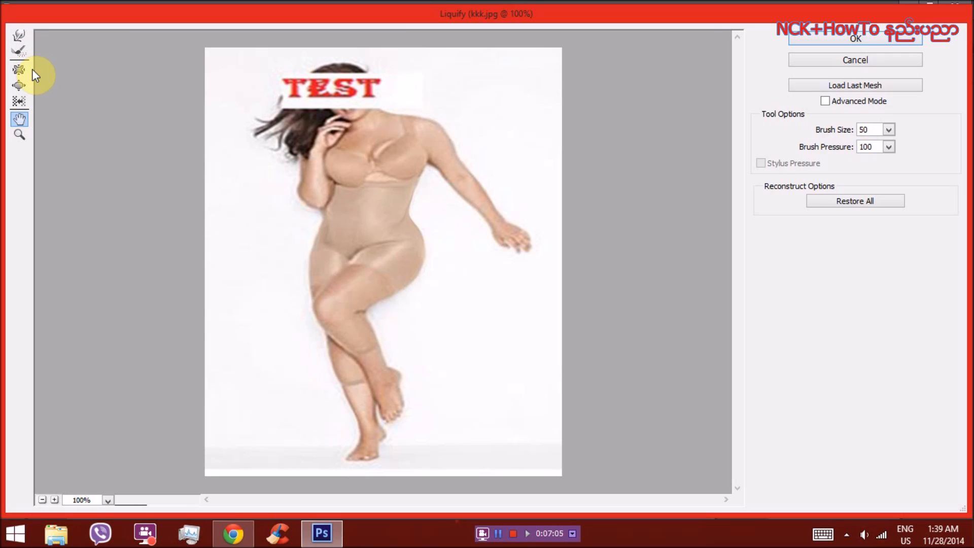
Step: Finish with the Liquify warp, pucker and bloat tools and apply the reshaping to the image
click(19, 38)
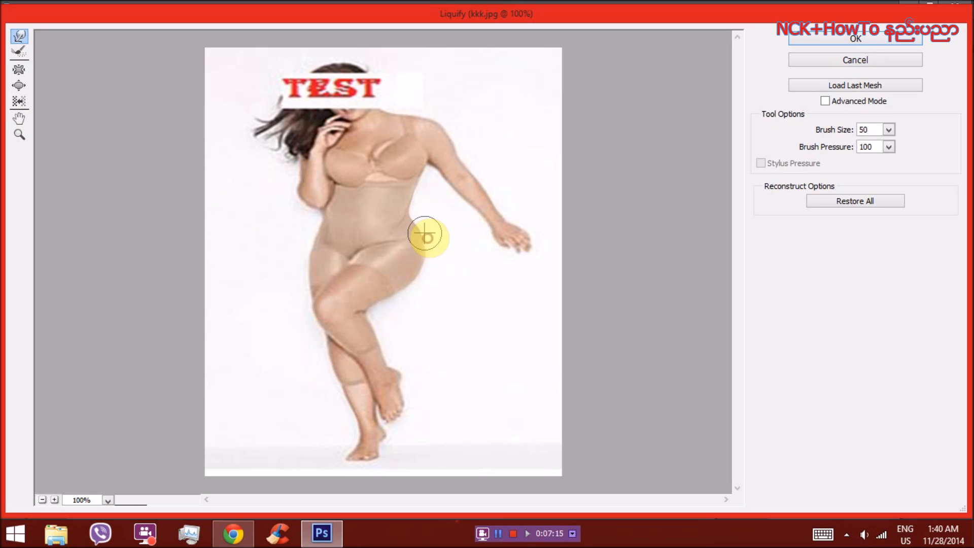
click(18, 70)
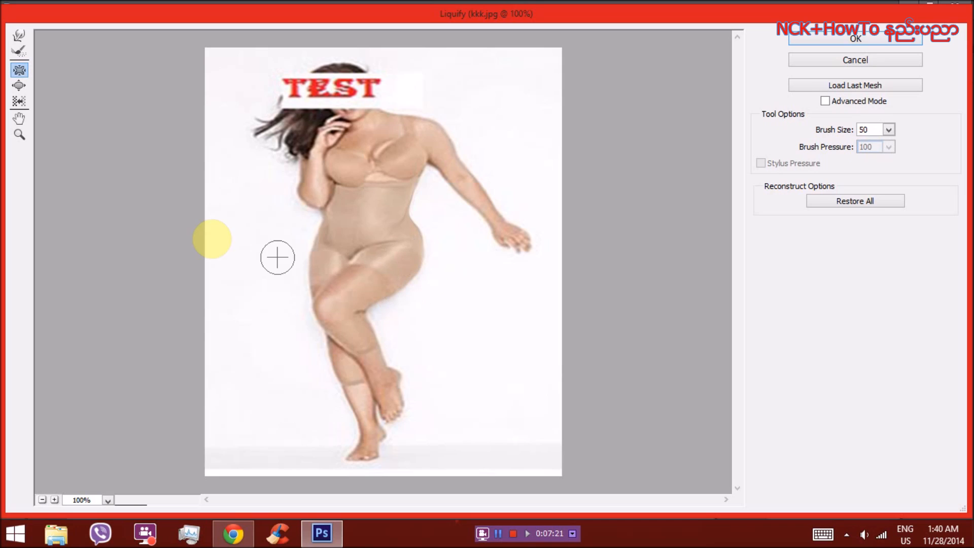
click(19, 87)
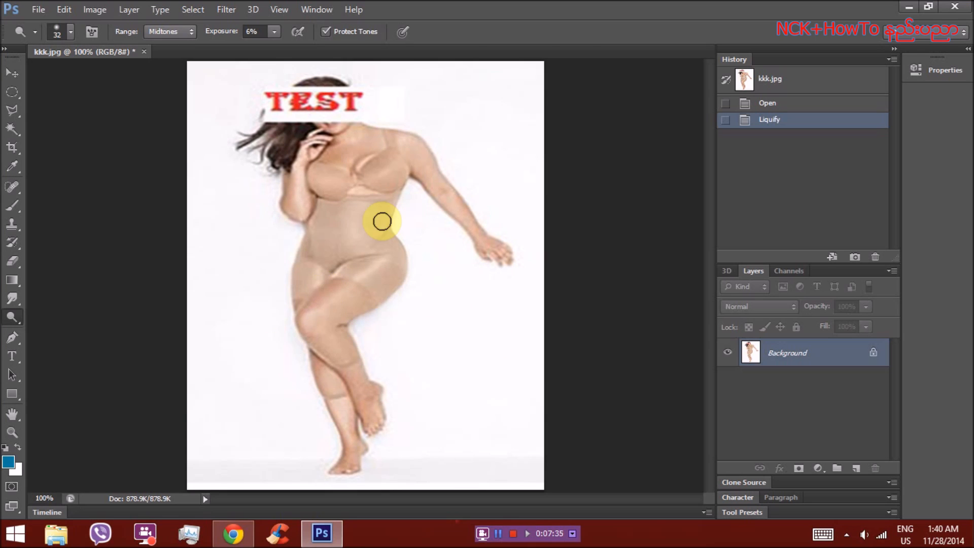
Step: Select almost the entire picture with a rectangular marquee, leaving narrow strips along both sides outside the selection
click(17, 87)
click(46, 90)
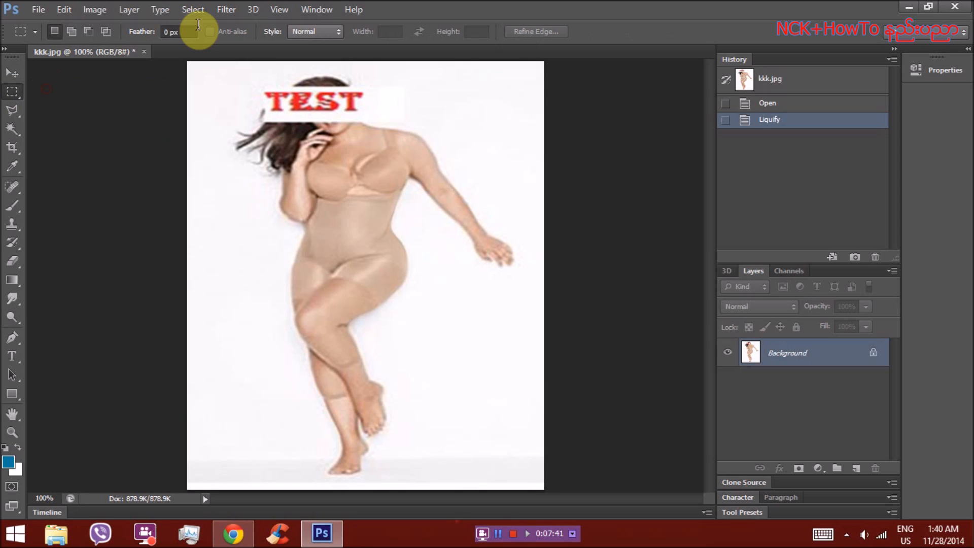
drag(194, 63, 540, 502)
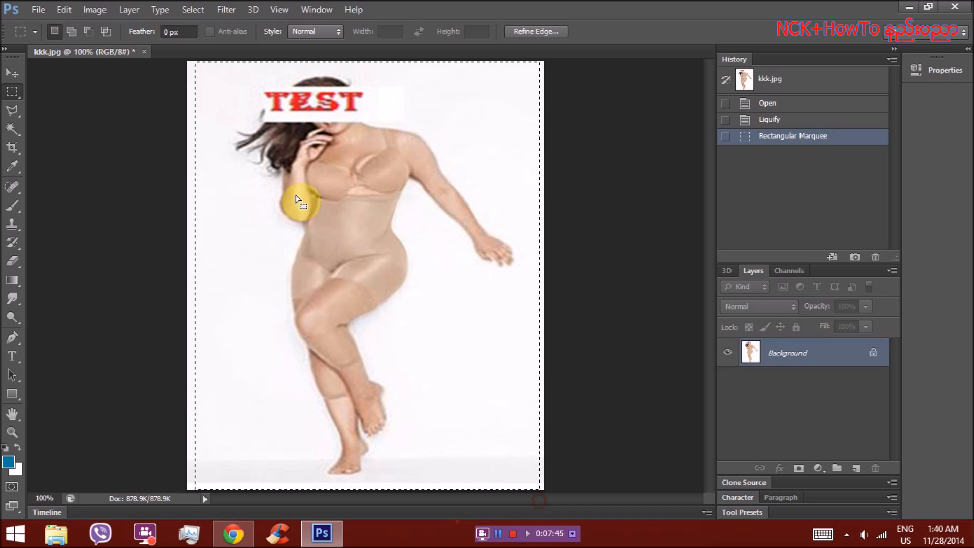
Step: Narrow the selected figure to 60.25% width with Free Transform, keeping the height at 100%, and deselect it
click(71, 10)
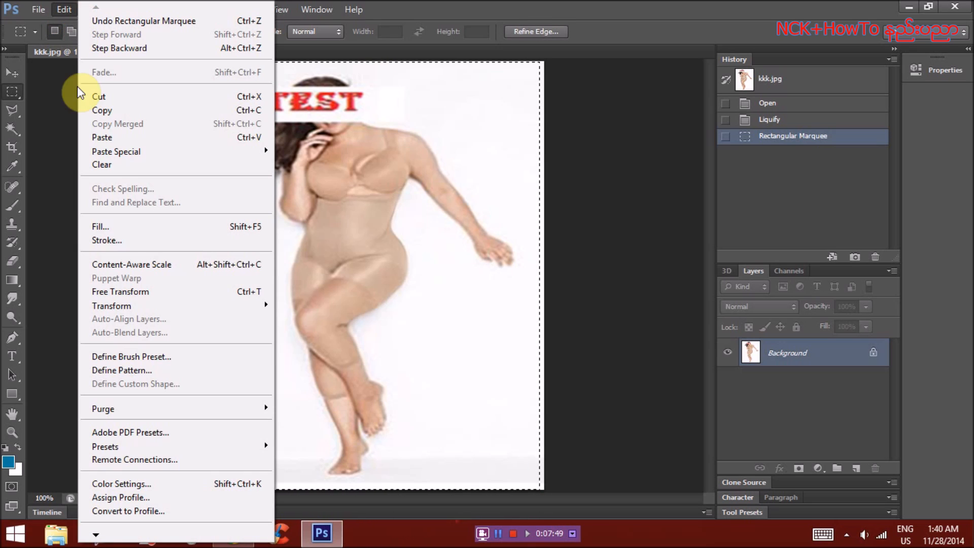
click(126, 293)
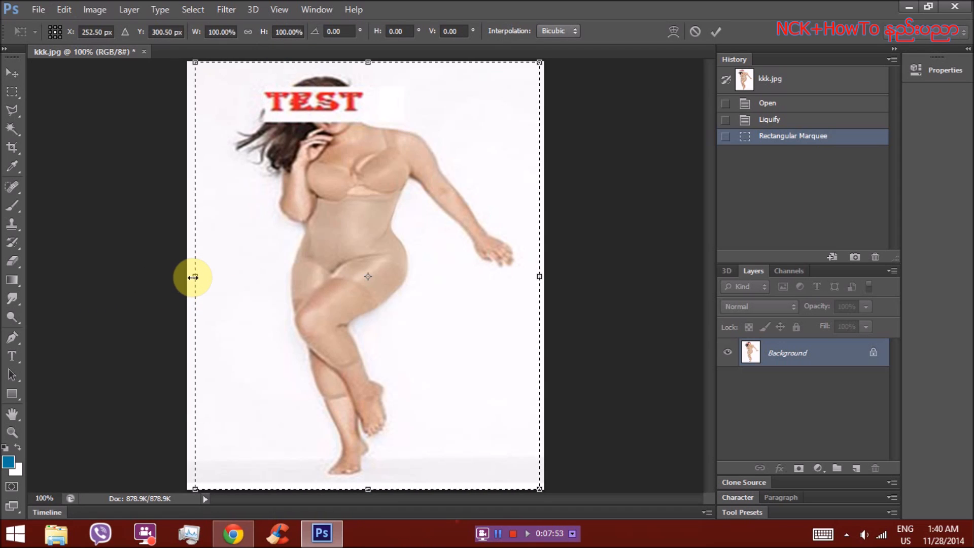
drag(194, 277, 235, 280)
drag(537, 277, 440, 292)
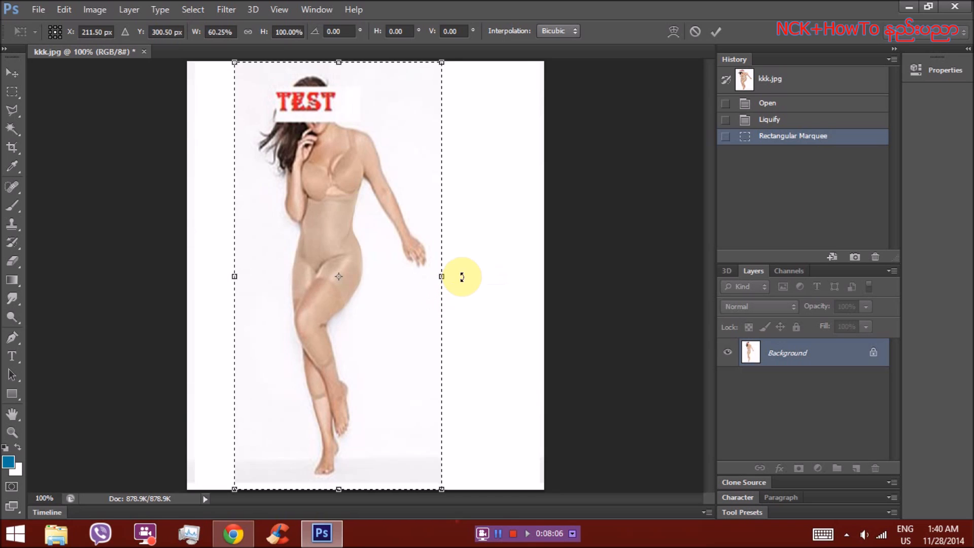
click(719, 29)
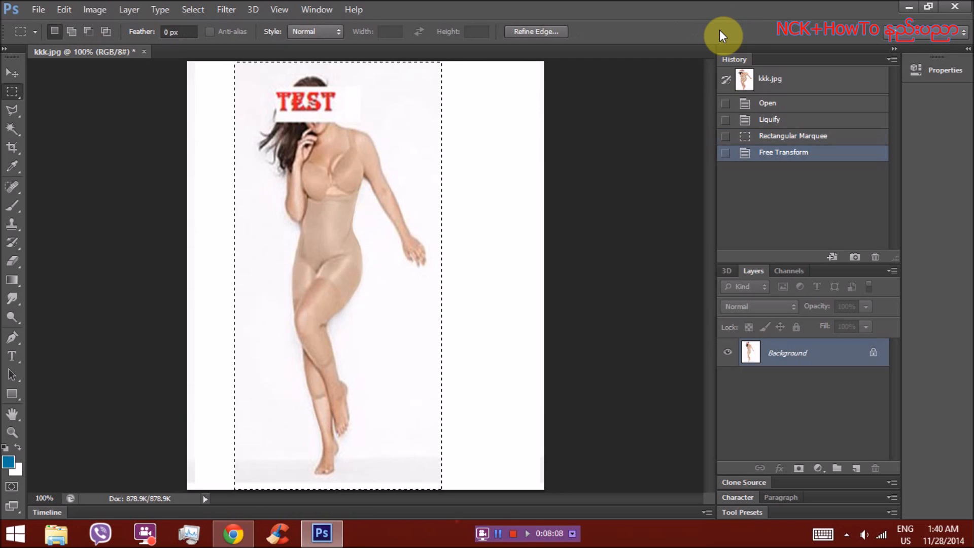
click(527, 201)
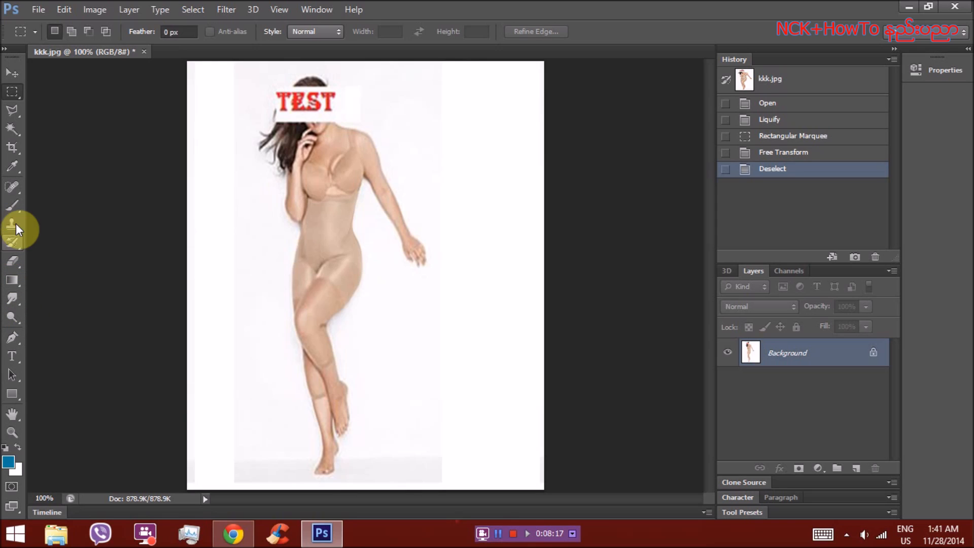
Step: Crop the empty white margins on both sides of the narrowed figure
click(12, 147)
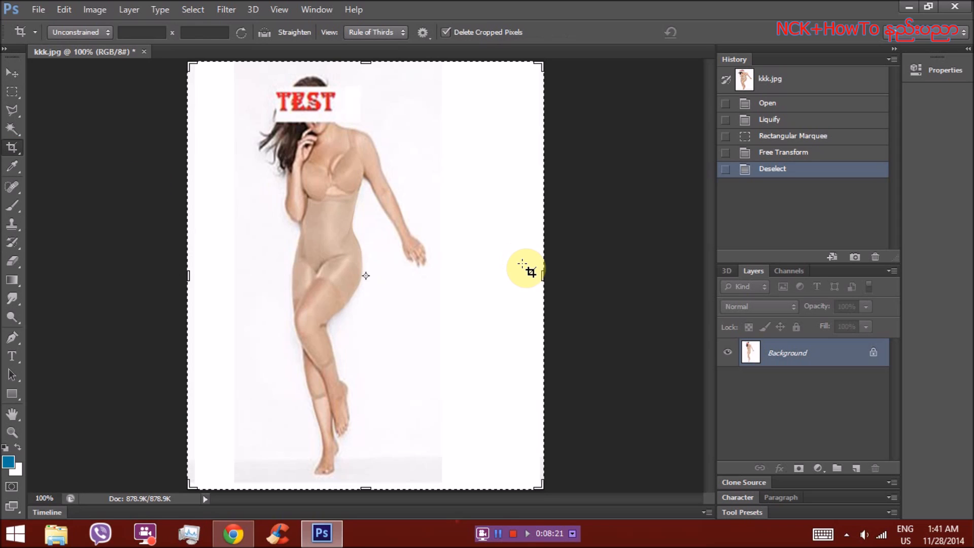
drag(543, 275, 491, 260)
drag(239, 278, 254, 278)
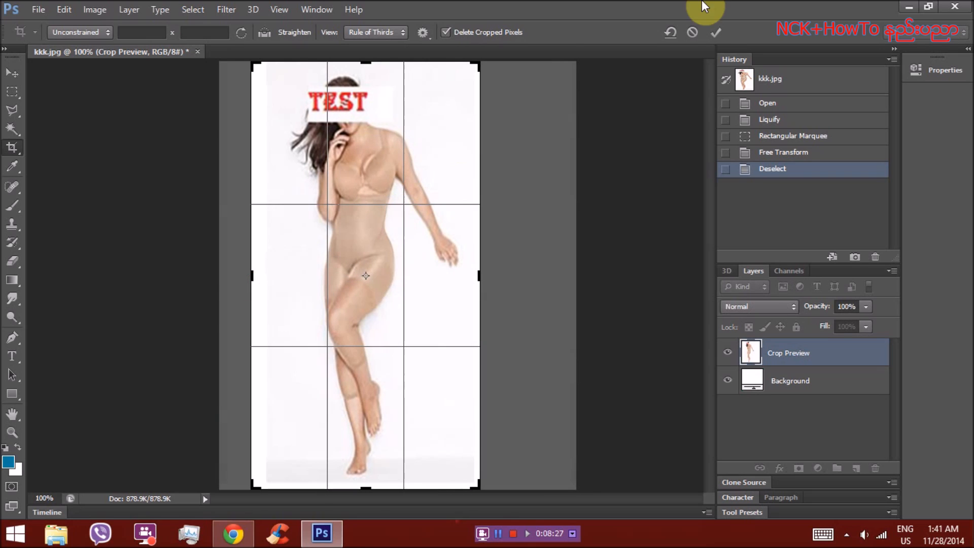
click(716, 32)
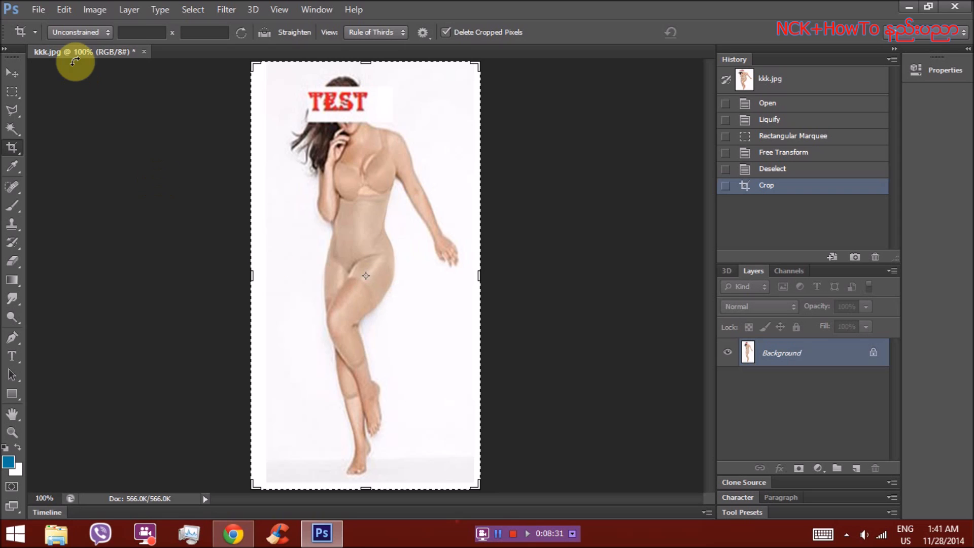
Step: Apply Auto Tone and Auto Contrast to the cropped picture
click(108, 10)
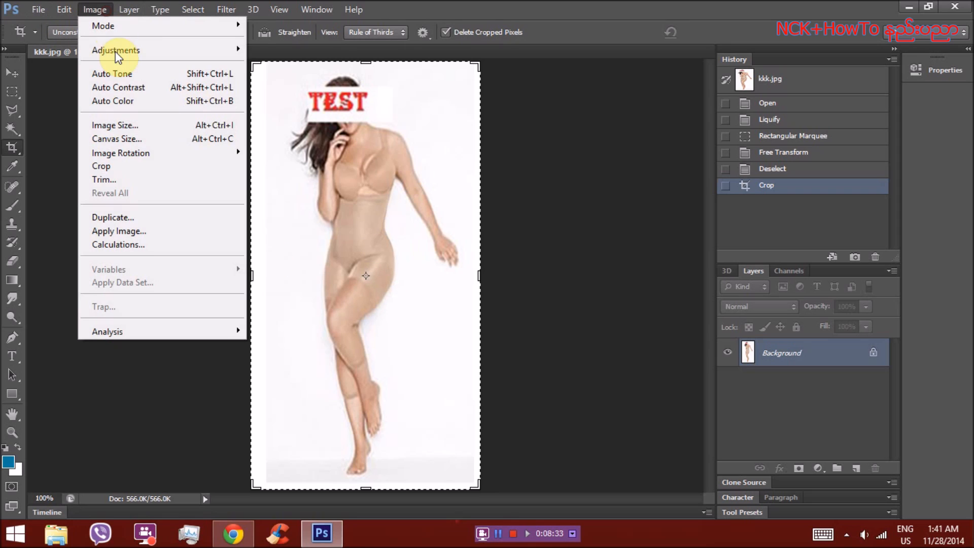
click(121, 73)
click(106, 9)
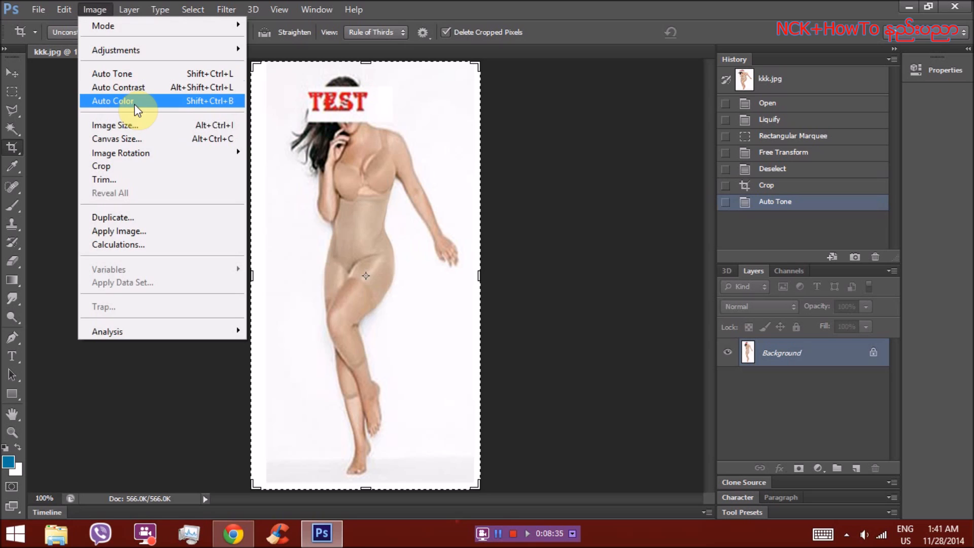
click(124, 87)
Step: Adjust the picture's brightness to -35 and its contrast to 22
click(97, 11)
mouse_move(147, 45)
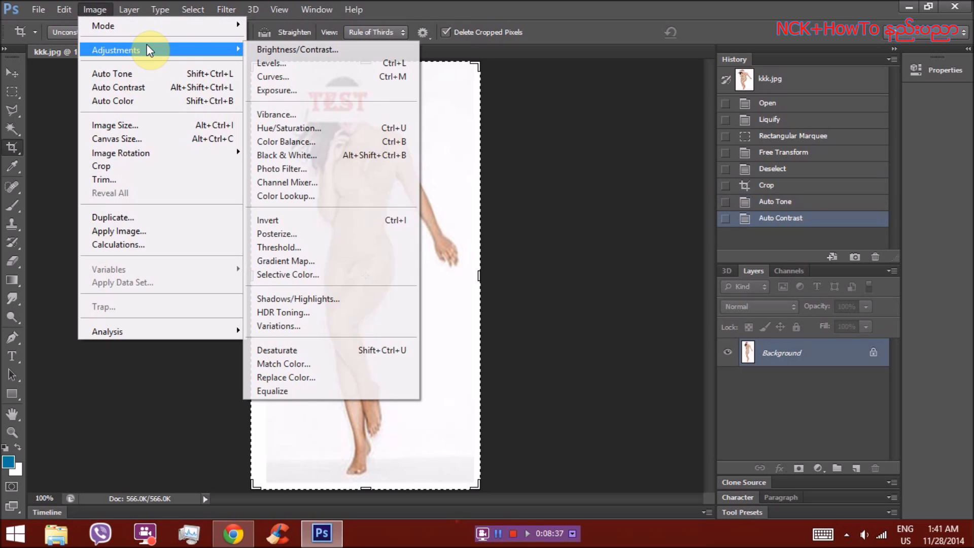
click(278, 45)
drag(625, 178, 642, 208)
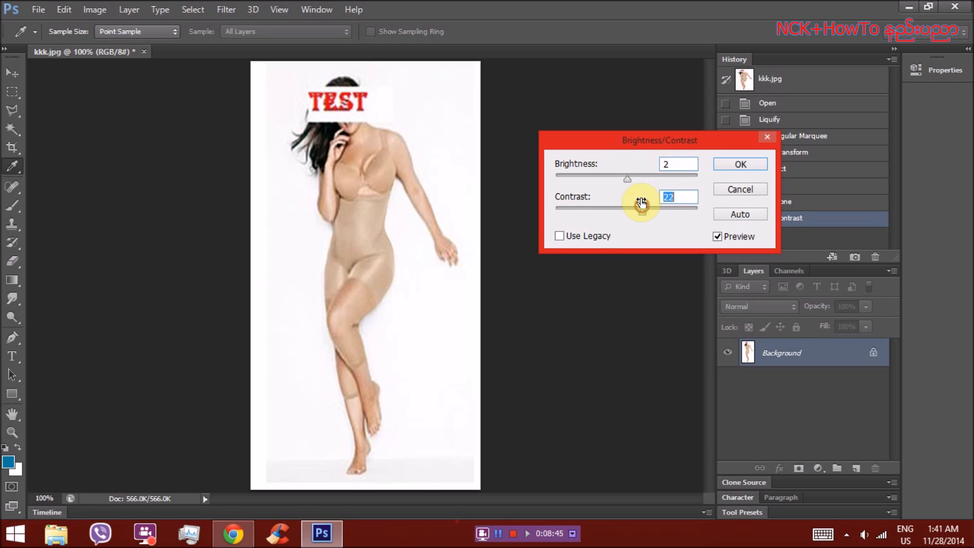
click(633, 180)
click(620, 181)
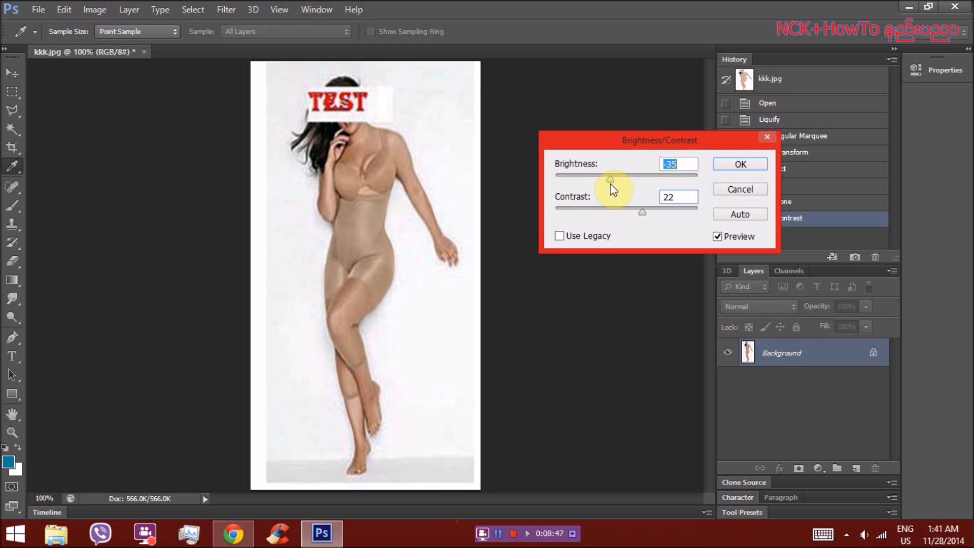
click(742, 163)
key(c)
Step: Apply an RGB Curves adjustment with raised highlights (input 169, output 181), lowered shadows and a midpoint at input 137, output 140
click(95, 10)
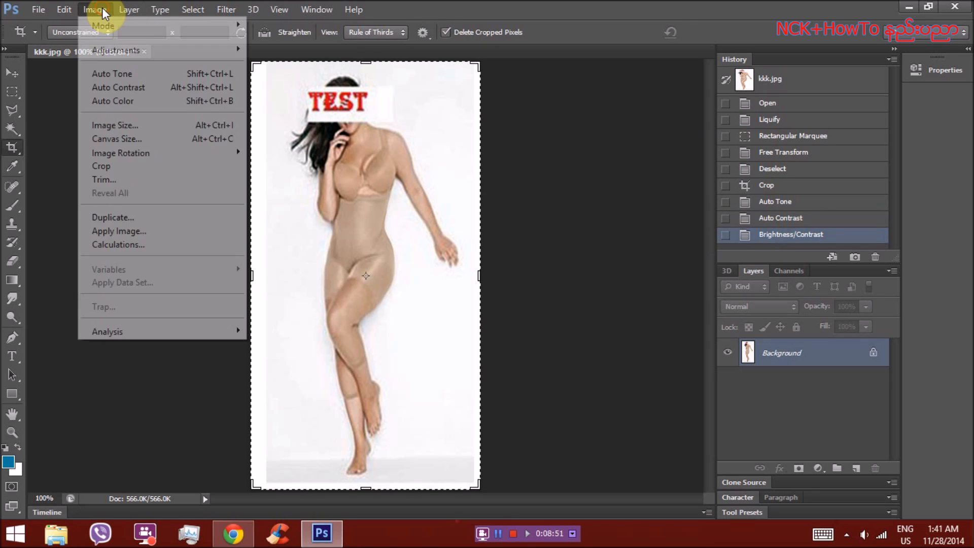
mouse_move(117, 48)
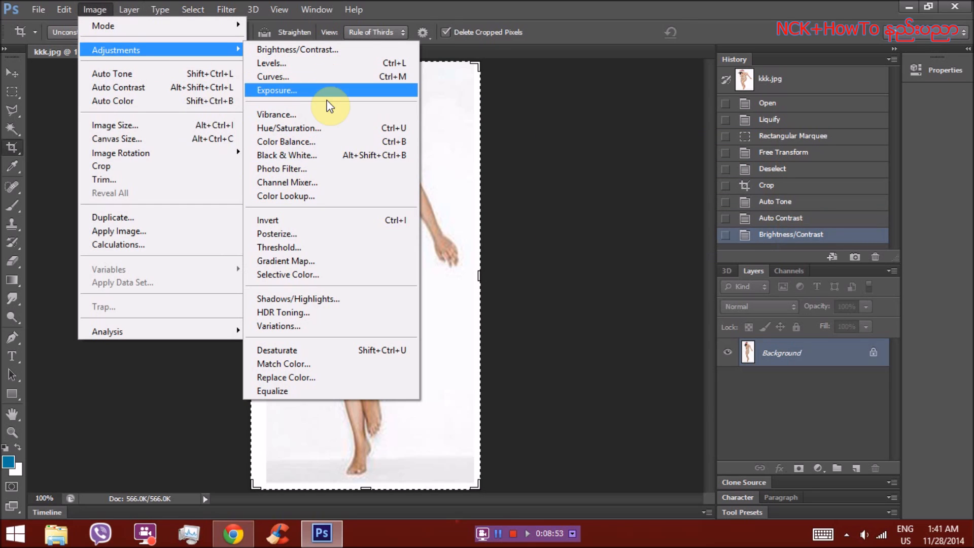
click(346, 80)
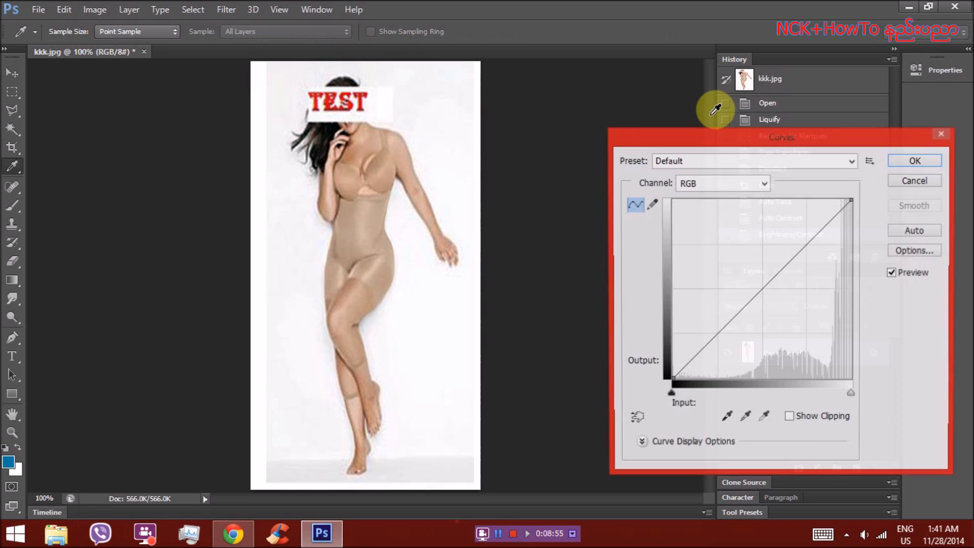
drag(789, 257, 790, 252)
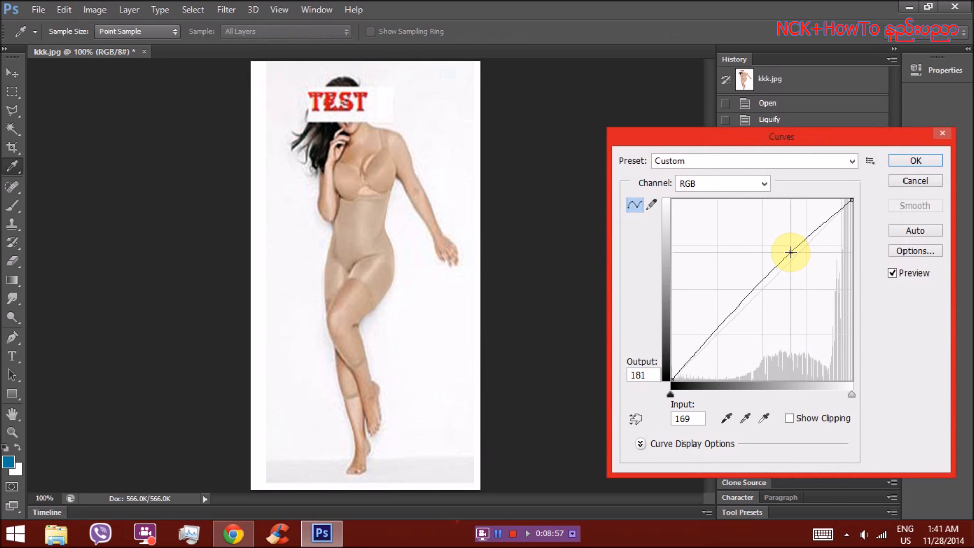
mouse_move(713, 322)
mouse_down()
mouse_move(697, 321)
mouse_move(725, 331)
mouse_up()
drag(764, 286, 768, 280)
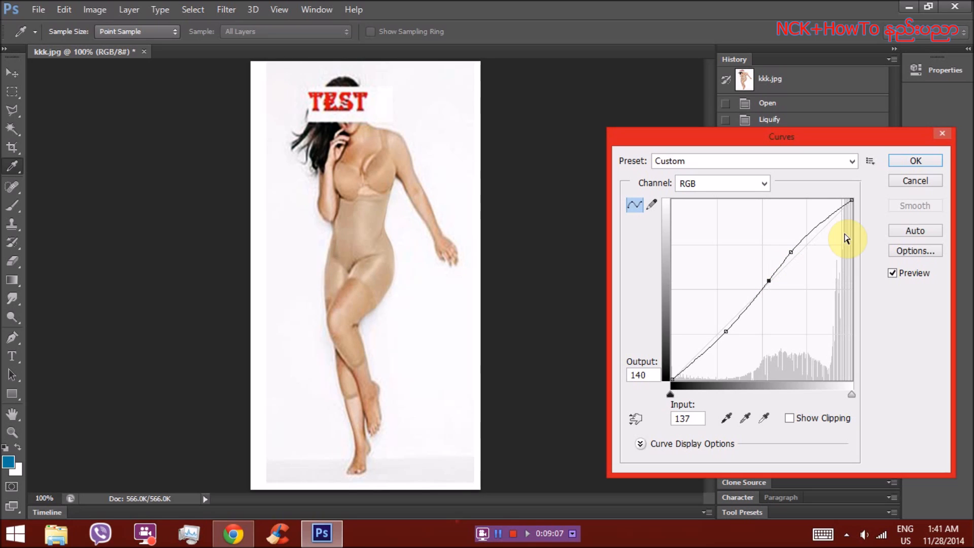
click(915, 159)
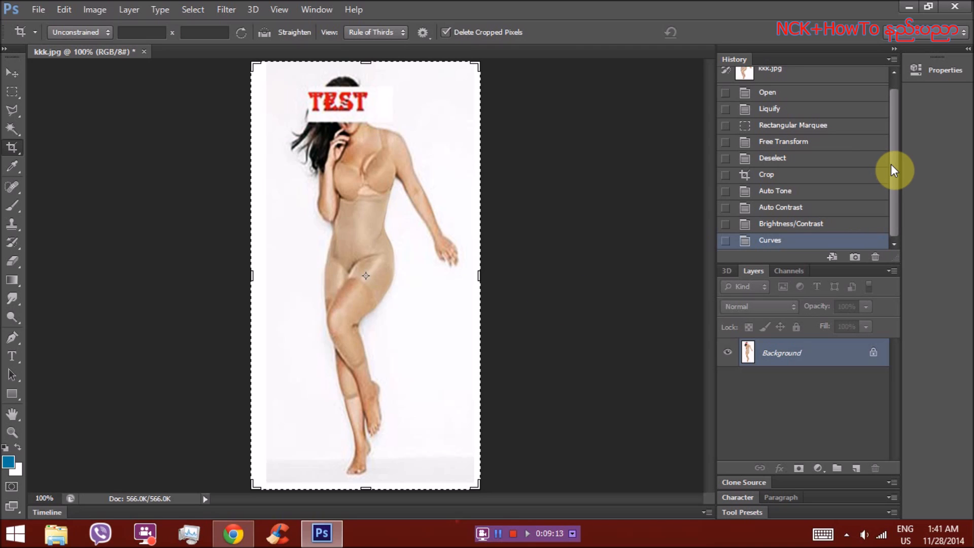
Step: Compare the original kkk.jpg snapshot with the edited picture twice through the history, returning to the Curves state
drag(891, 165, 896, 91)
click(806, 80)
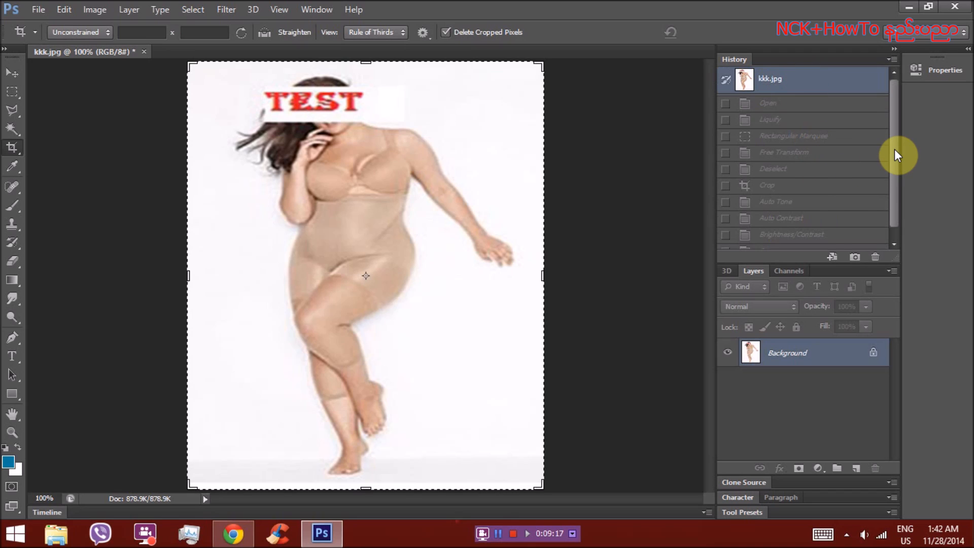
drag(893, 149, 896, 221)
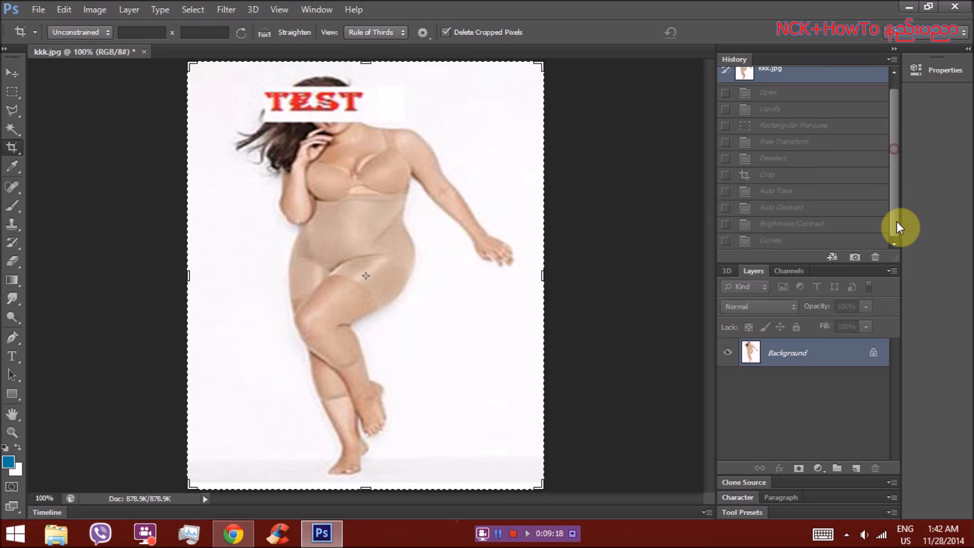
click(810, 245)
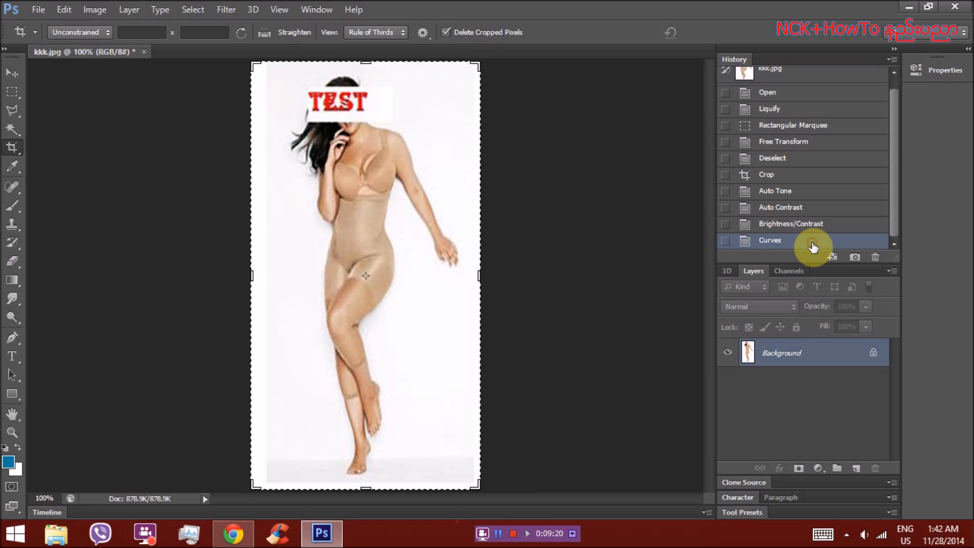
click(838, 77)
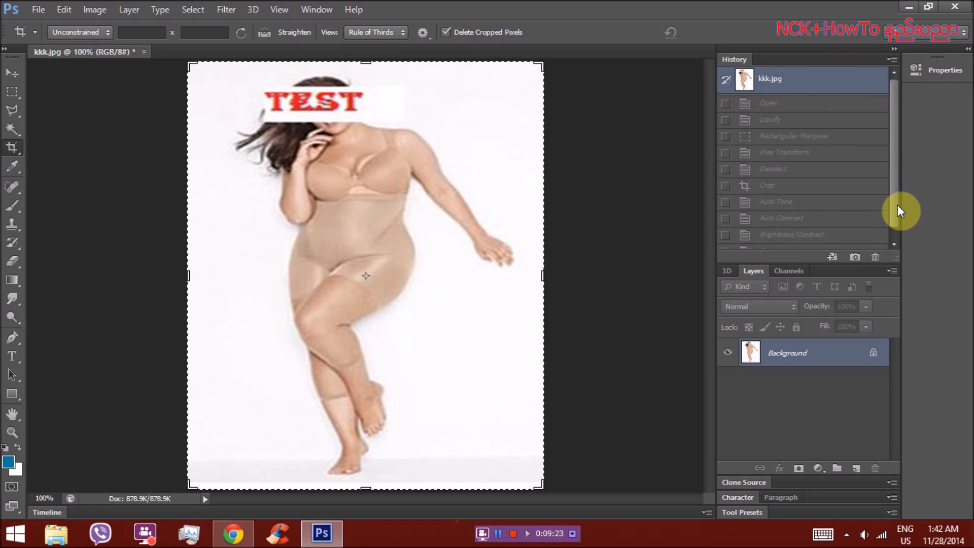
scroll(897, 205, down, 1)
click(816, 245)
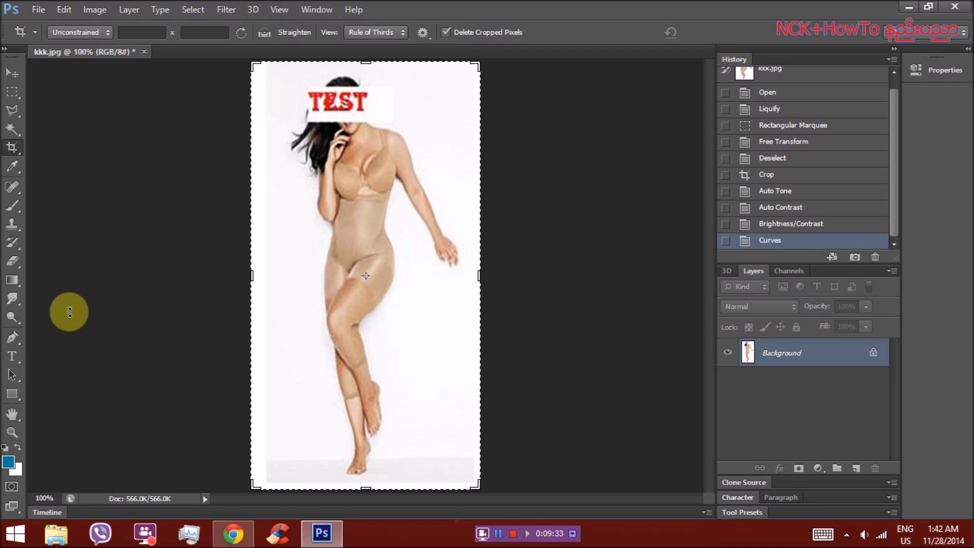
click(226, 10)
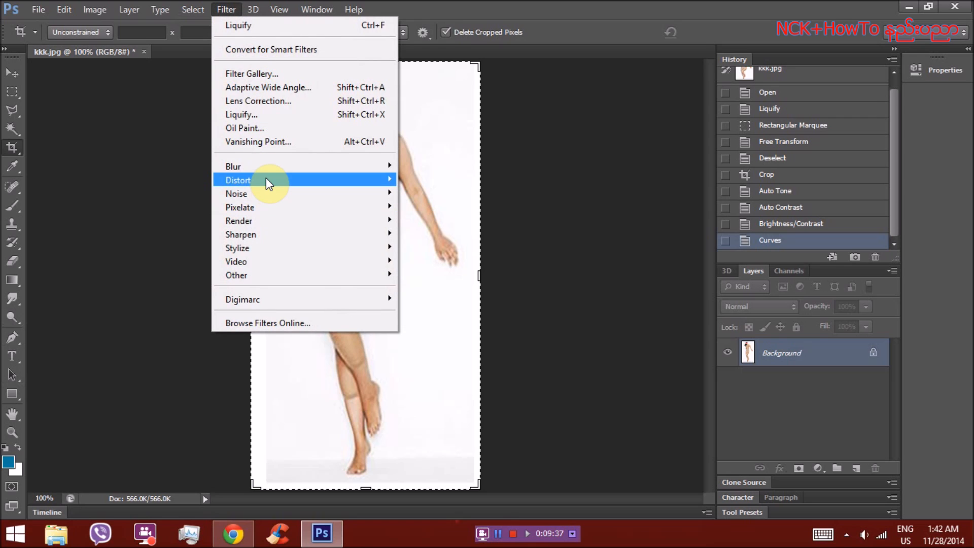
click(271, 113)
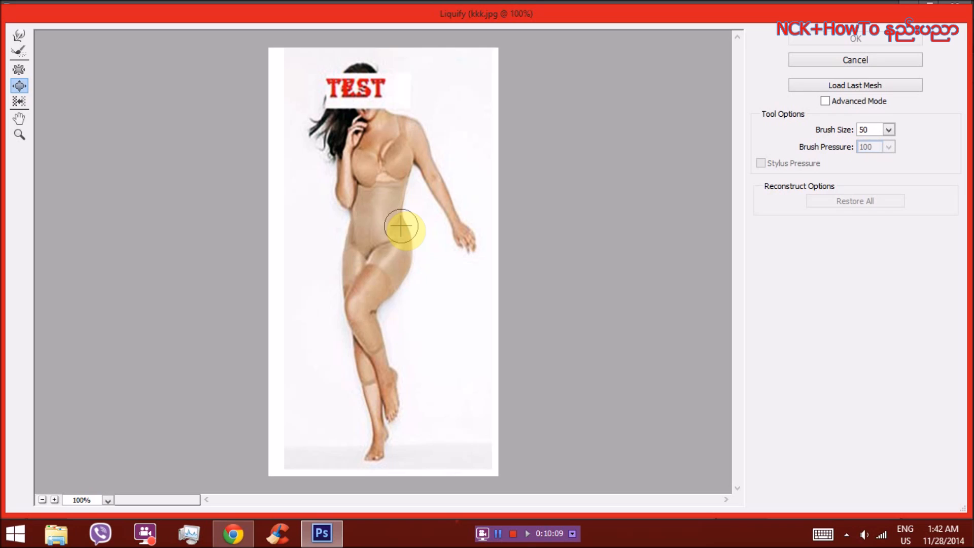
click(875, 60)
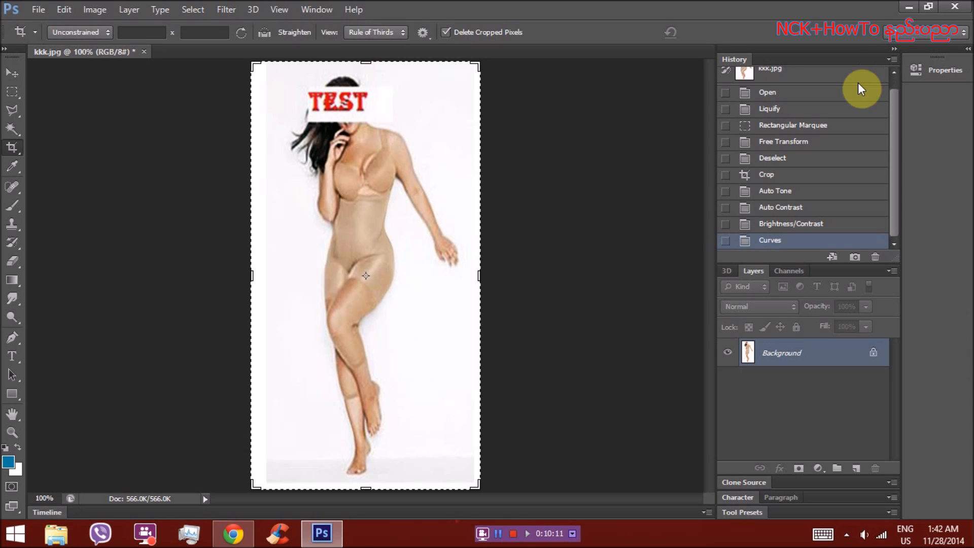
Step: View the original snapshot once more in the history and return to the latest edited state
scroll(891, 139, up, 1)
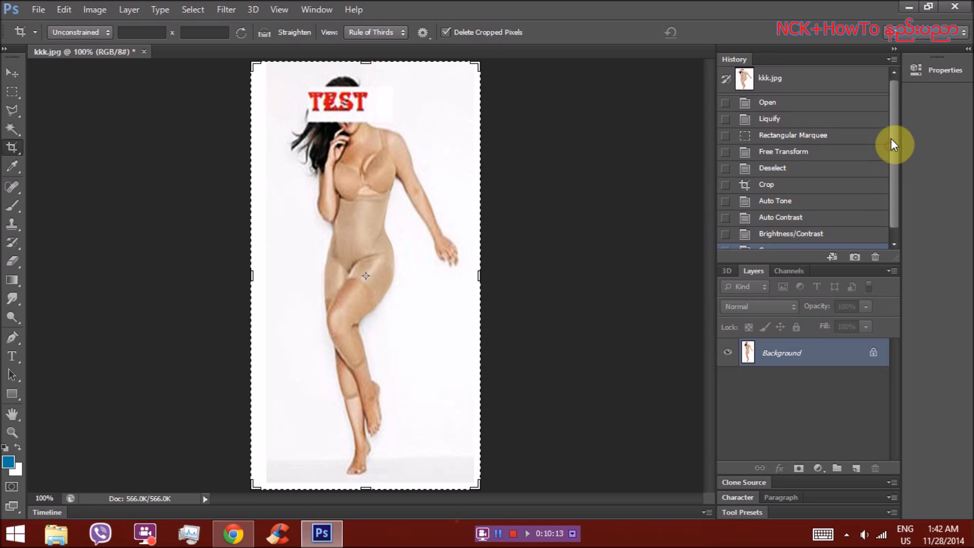
click(772, 77)
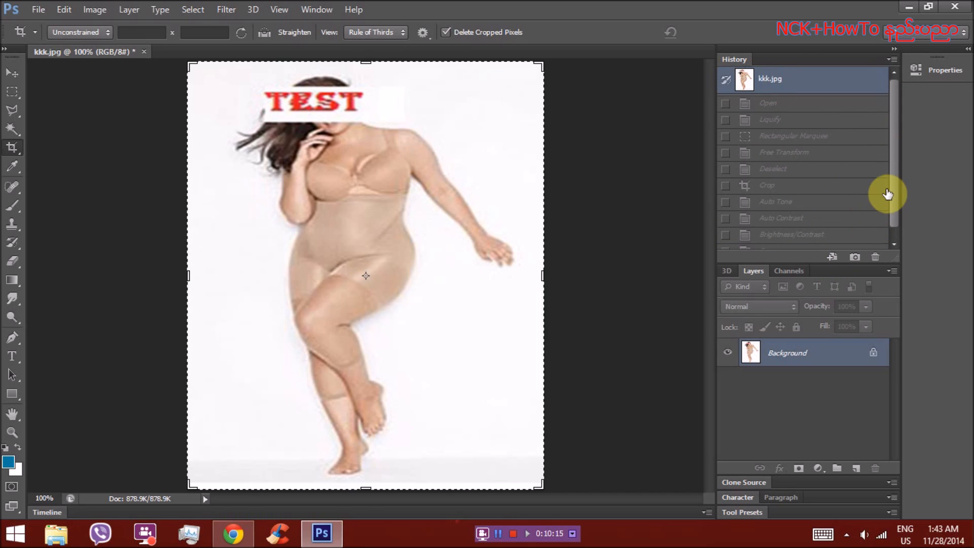
scroll(887, 194, down, 1)
click(838, 241)
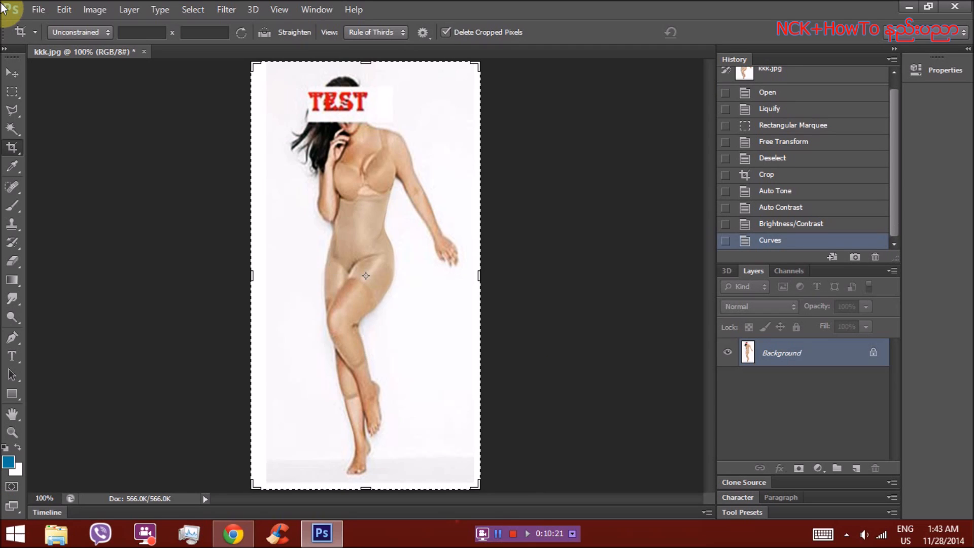
click(106, 17)
mouse_move(130, 47)
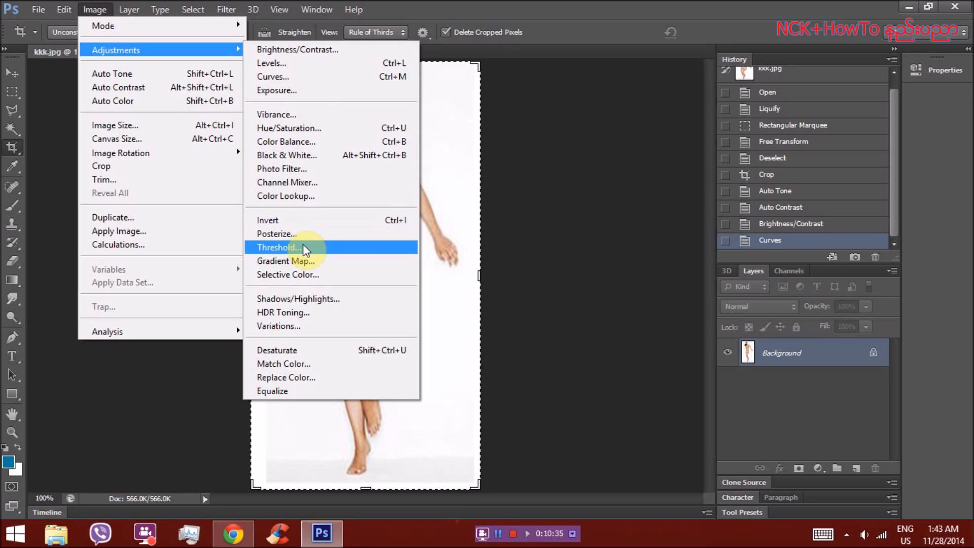
click(311, 185)
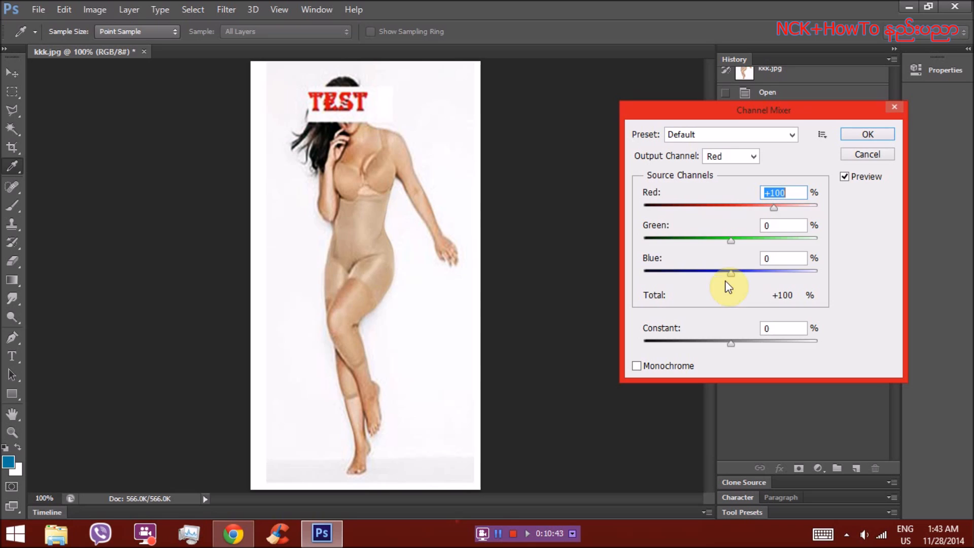
click(873, 154)
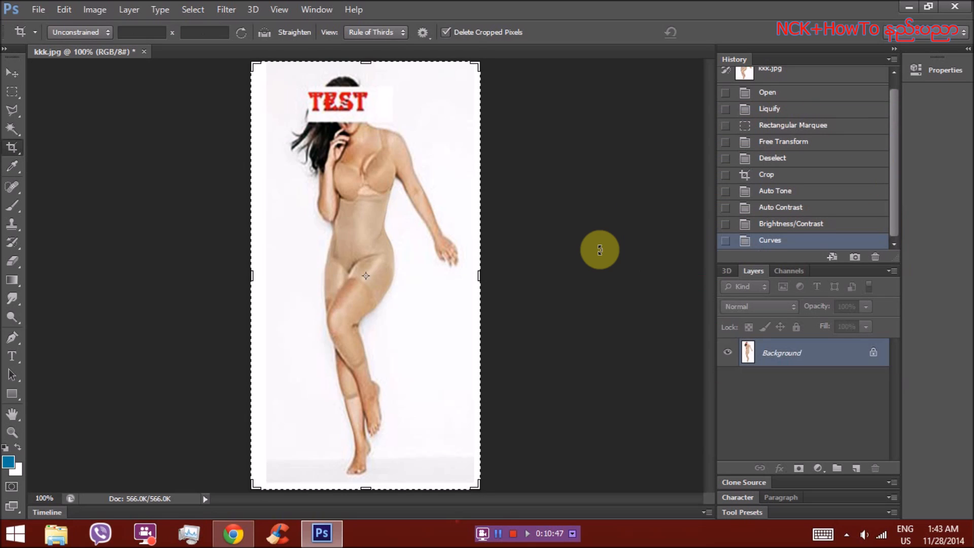